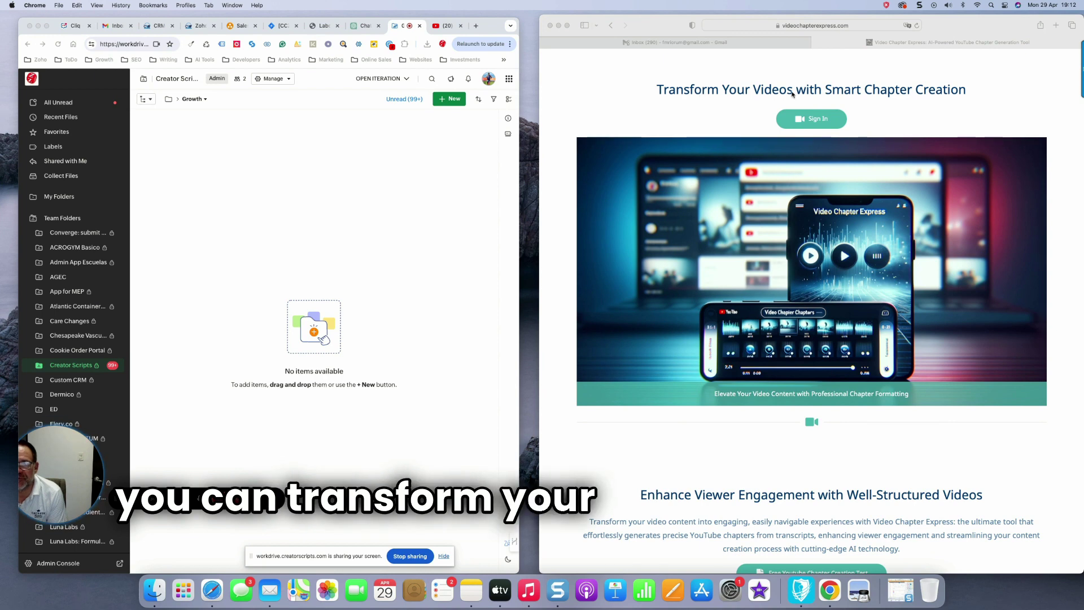
Step: Sign in to VideoChapterExpress in Safari to reach the dashboard showing 10 chapters this month
{"action": "left_click", "coordinate": [853, 26]}
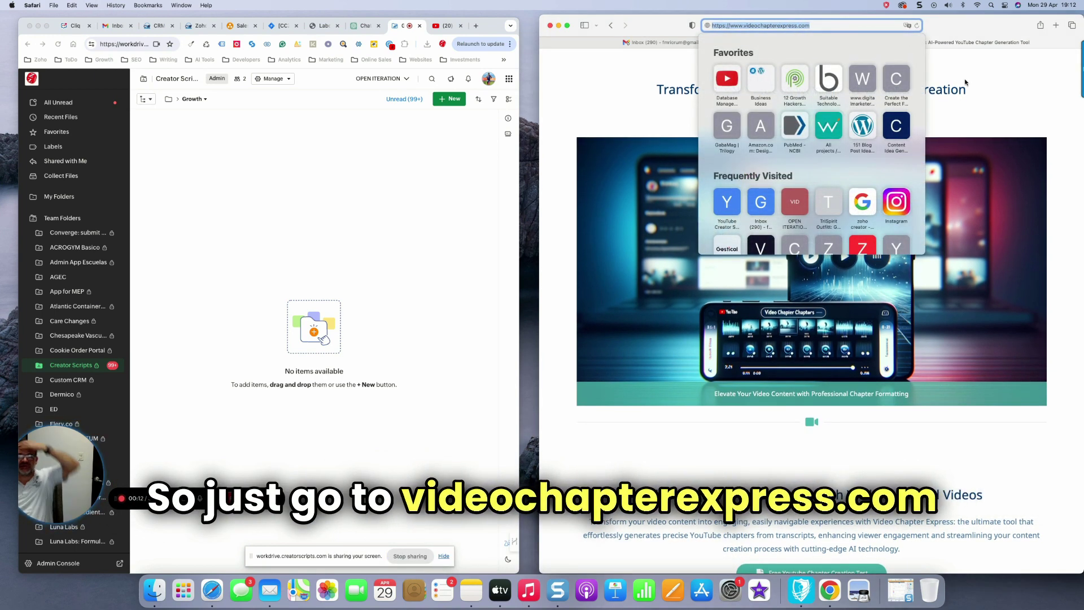
{"action": "left_click", "coordinate": [1021, 86]}
{"action": "left_click", "coordinate": [797, 121]}
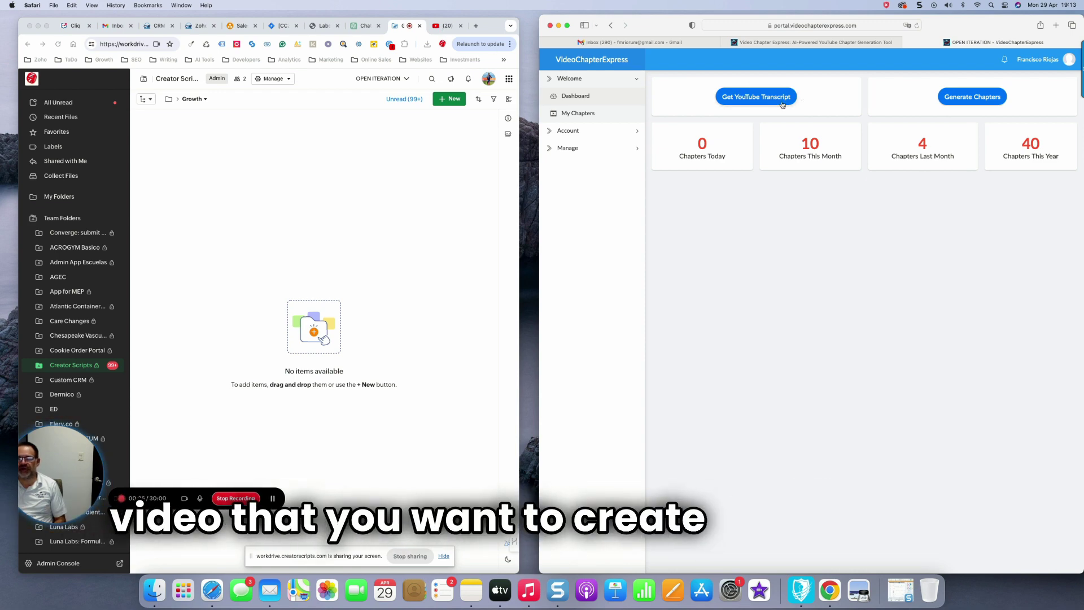
Step: Open YouTube Studio from the YouTube channel's account menu
{"action": "left_click", "coordinate": [446, 26]}
{"action": "scroll", "coordinate": [320, 234], "scroll_direction": "down", "scroll_amount": 3}
{"action": "scroll", "coordinate": [320, 234], "scroll_direction": "up", "scroll_amount": 3}
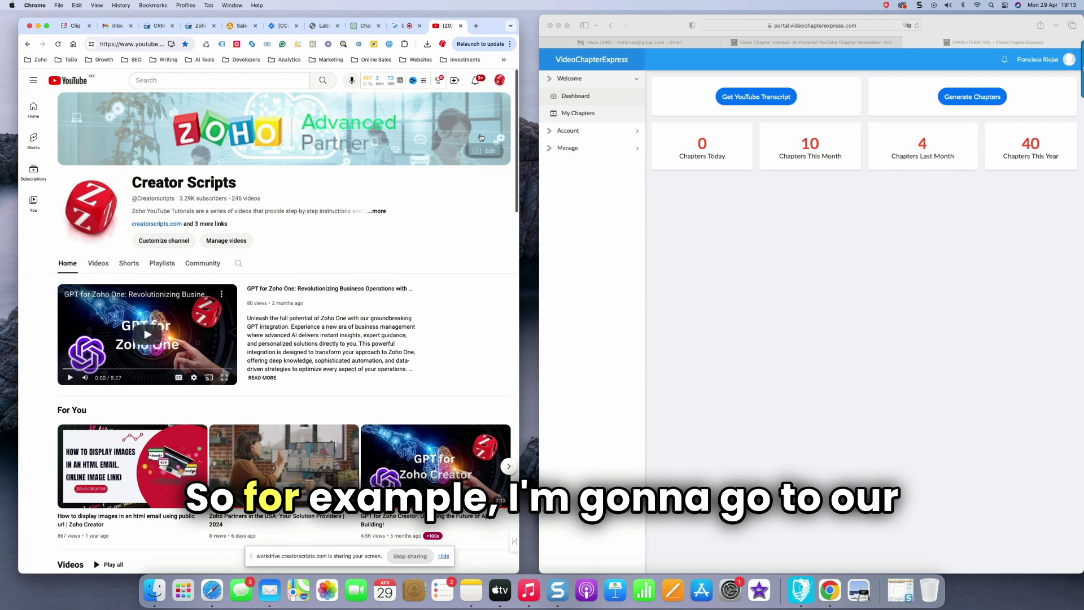
{"action": "left_click", "coordinate": [499, 79]}
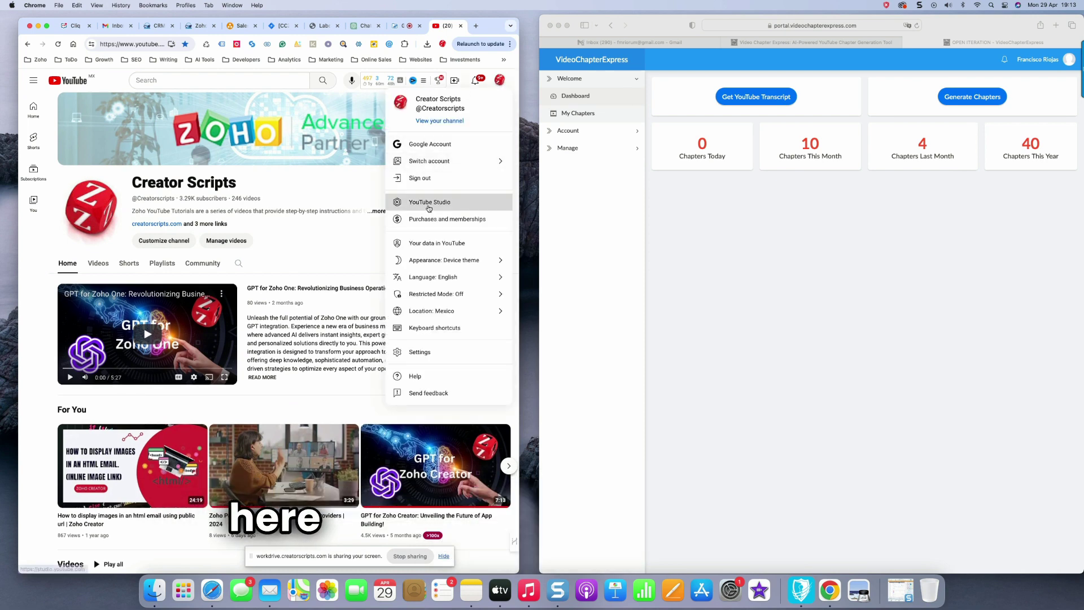
{"action": "left_click", "coordinate": [429, 204]}
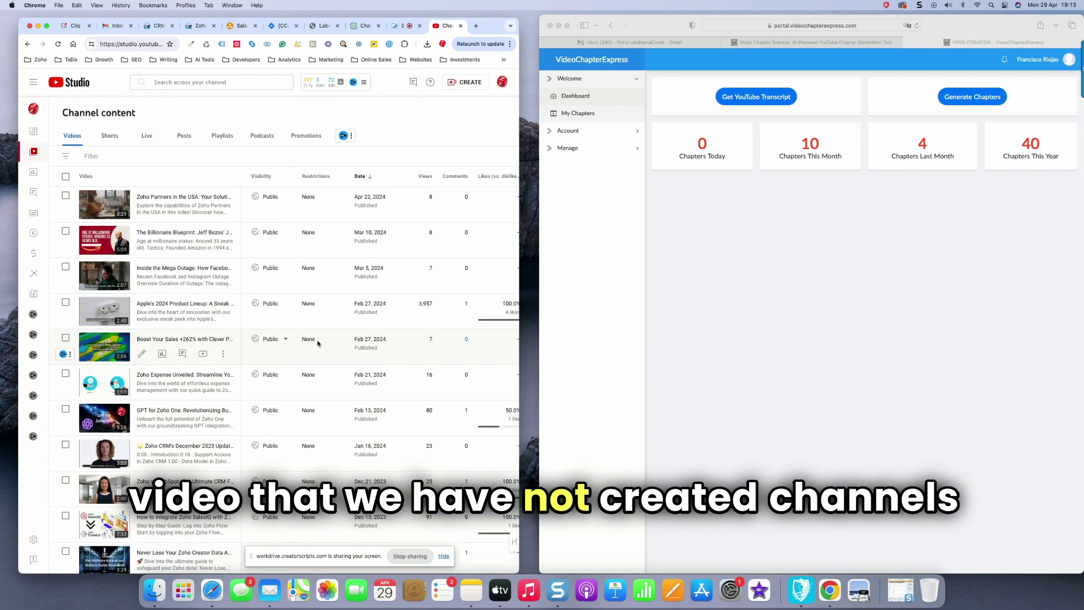
Step: Show 50 videos per page and scroll down to the older uploads from early 2023
{"action": "scroll", "coordinate": [207, 374], "scroll_direction": "down", "scroll_amount": 10}
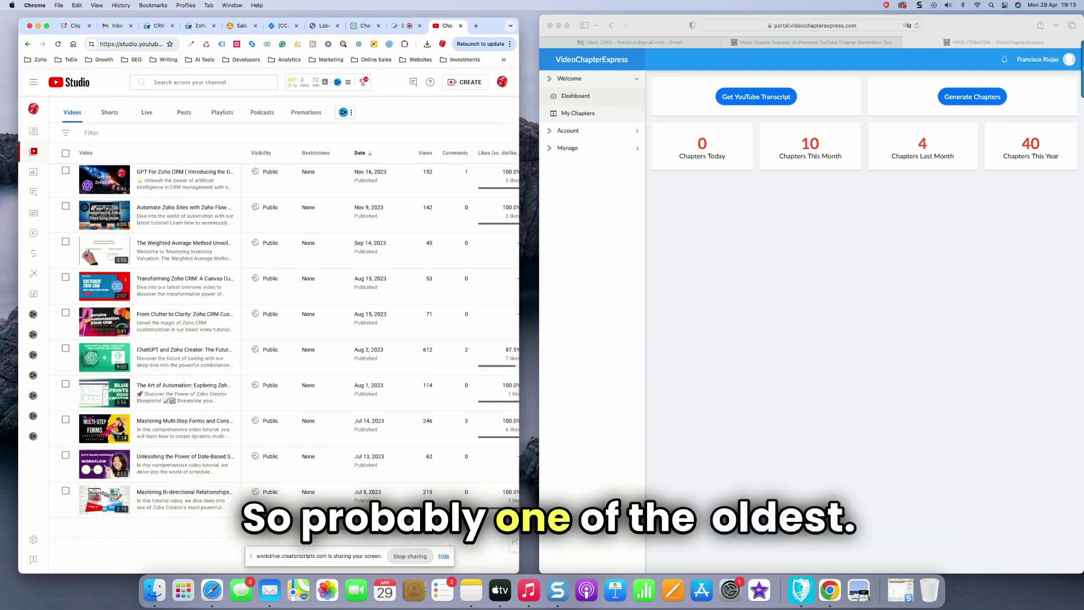
{"action": "left_click", "coordinate": [373, 528]}
{"action": "left_click", "coordinate": [373, 526]}
{"action": "scroll", "coordinate": [118, 381], "scroll_direction": "down", "scroll_amount": 6}
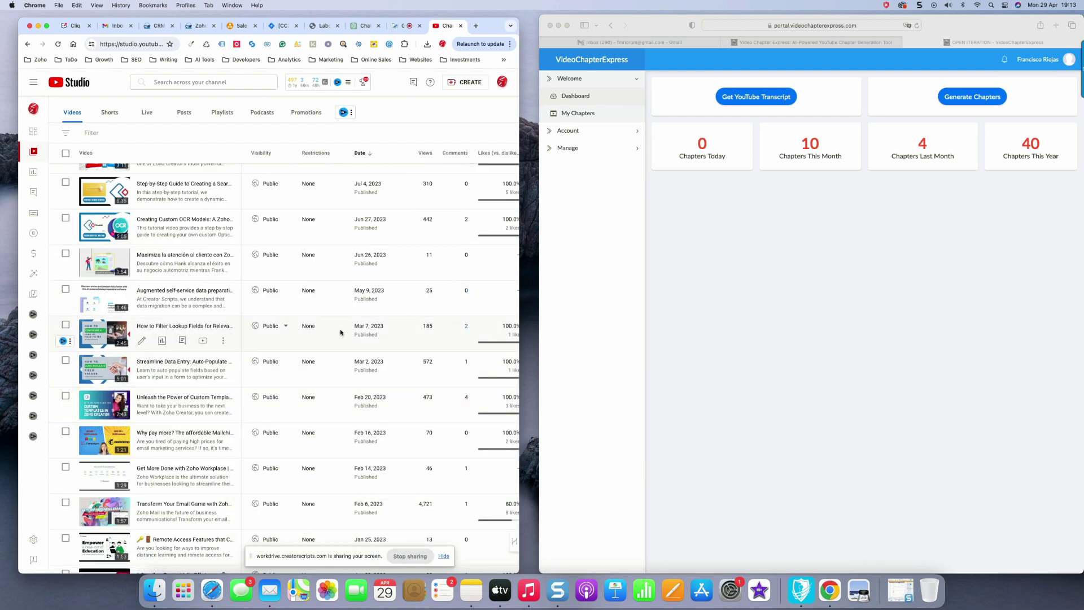
{"action": "scroll", "coordinate": [341, 332], "scroll_direction": "down", "scroll_amount": 3}
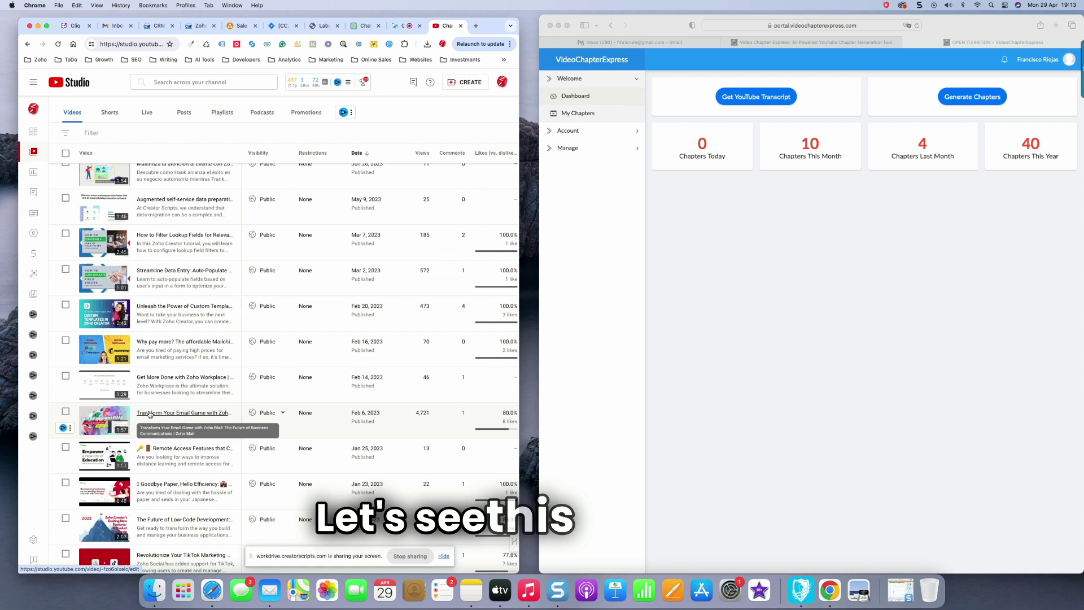
Step: Open the Zoho Mail 'Transform Your Email Game' video's watch page
{"action": "left_click", "coordinate": [199, 427]}
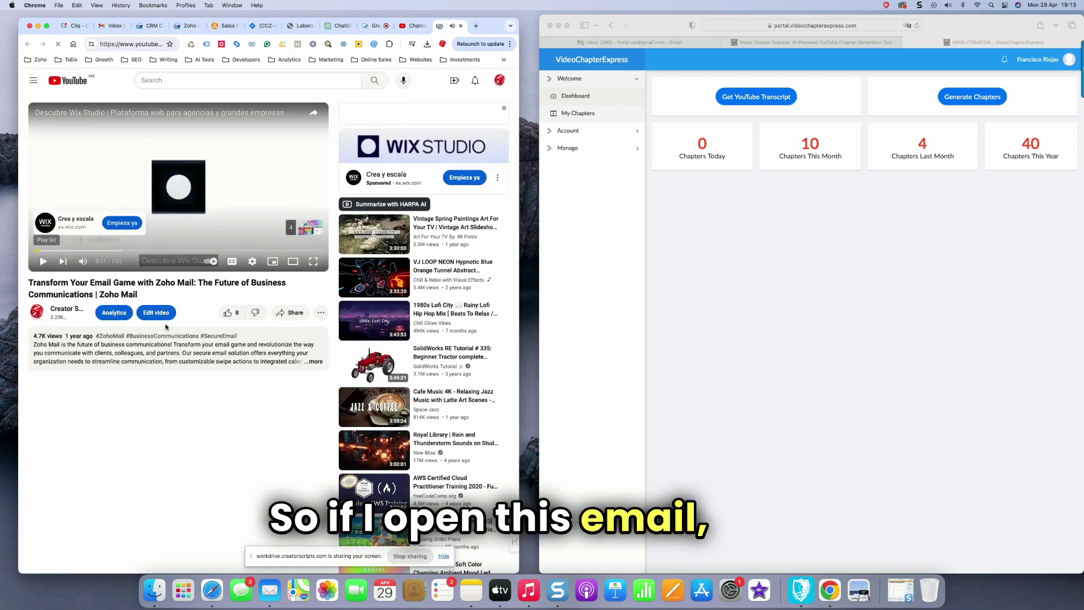
{"action": "scroll", "coordinate": [204, 392], "scroll_direction": "down", "scroll_amount": 4}
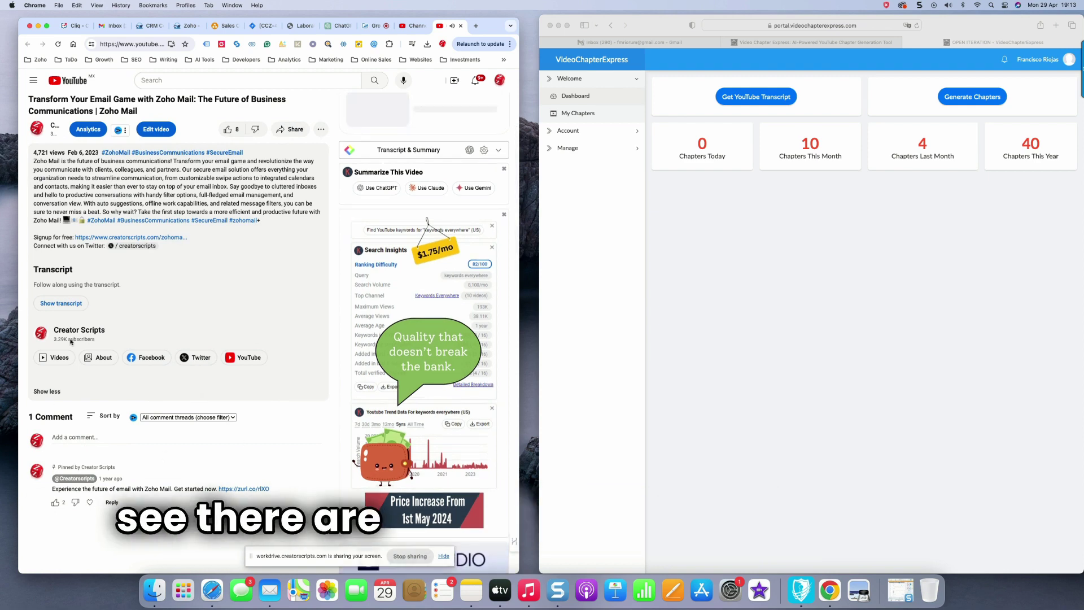
{"action": "scroll", "coordinate": [153, 264], "scroll_direction": "up", "scroll_amount": 2}
{"action": "scroll", "coordinate": [153, 264], "scroll_direction": "up", "scroll_amount": 2}
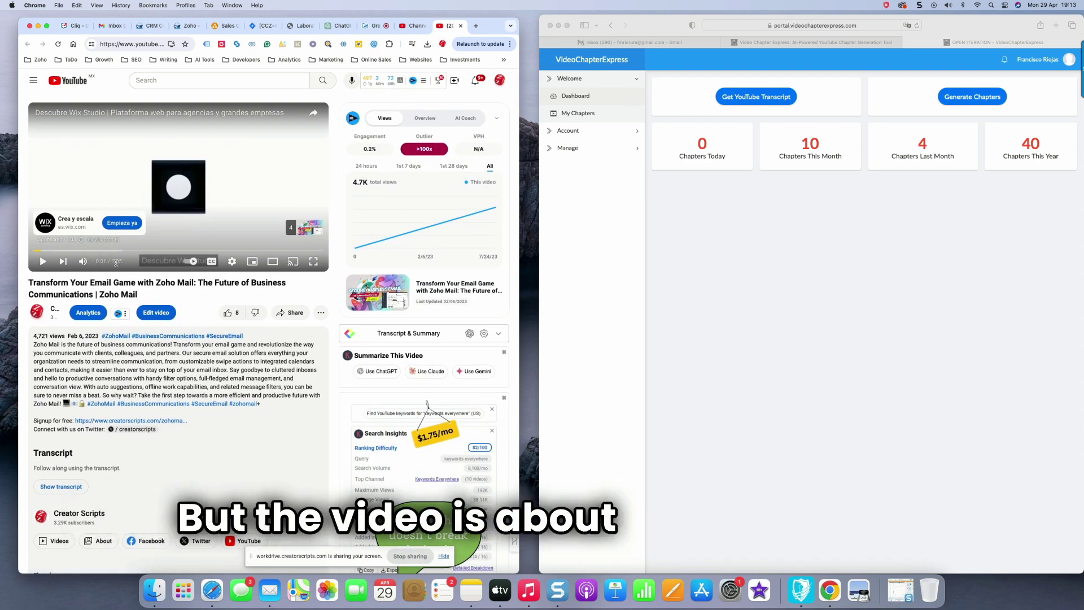
Step: Copy the video's share link and open the YouTube Transcript site from VideoChapterExpress
{"action": "left_click", "coordinate": [289, 313]}
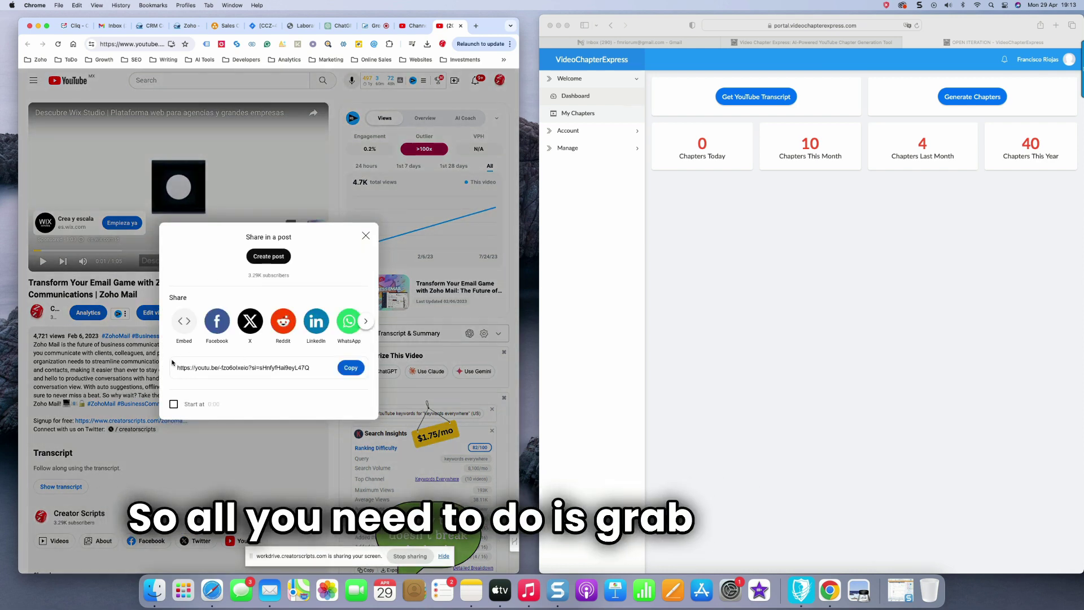
{"action": "left_click", "coordinate": [351, 367]}
{"action": "left_click", "coordinate": [366, 236]}
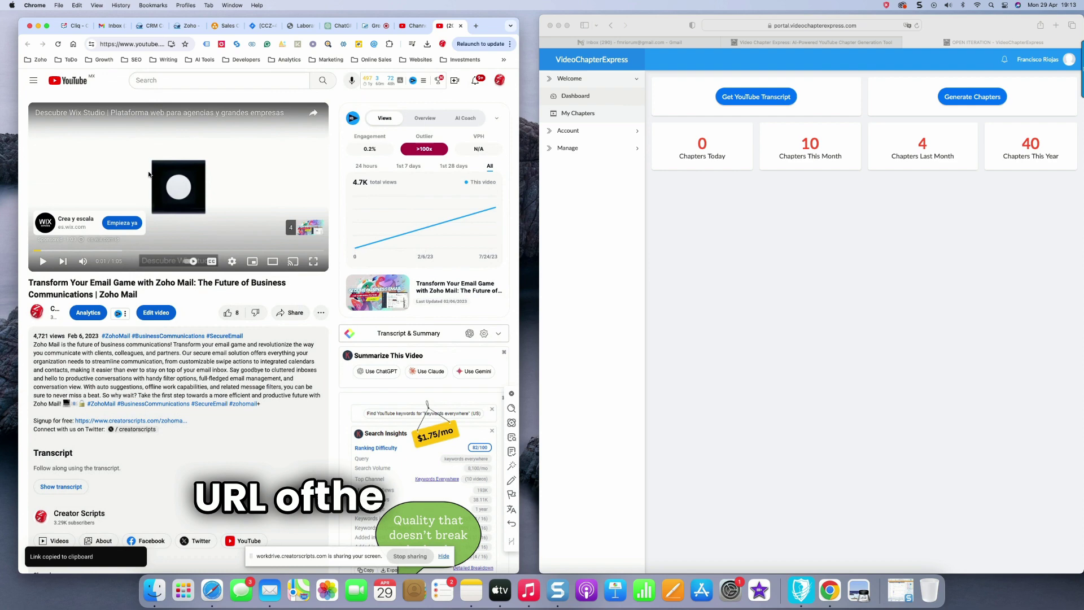
{"action": "left_click", "coordinate": [771, 97]}
{"action": "left_click", "coordinate": [733, 99]}
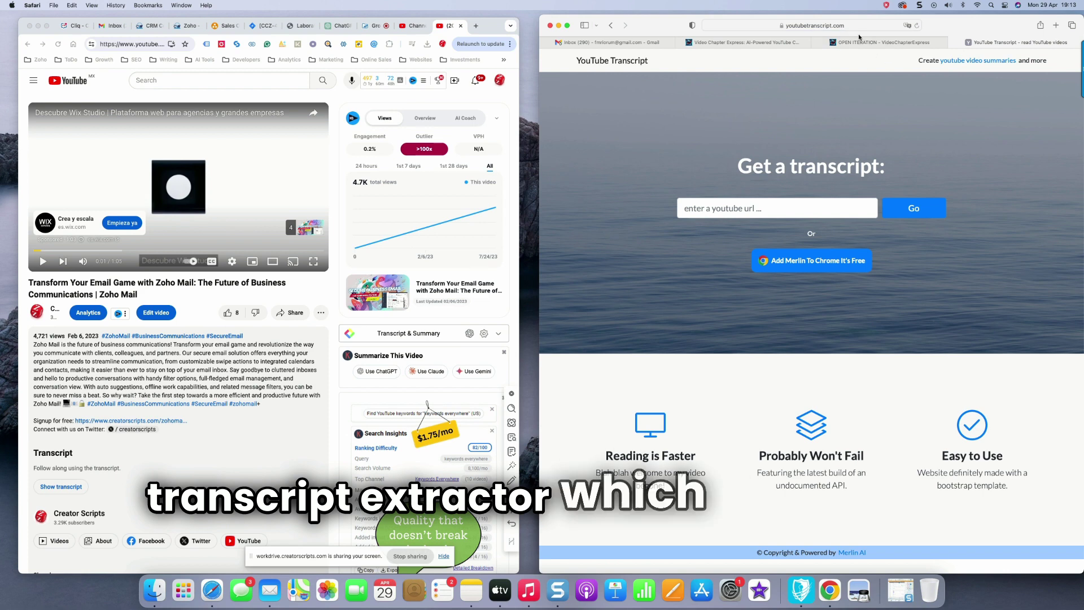
Step: Paste the Zoho Mail video link into YouTube Transcript and fetch its transcript
{"action": "left_click", "coordinate": [881, 42]}
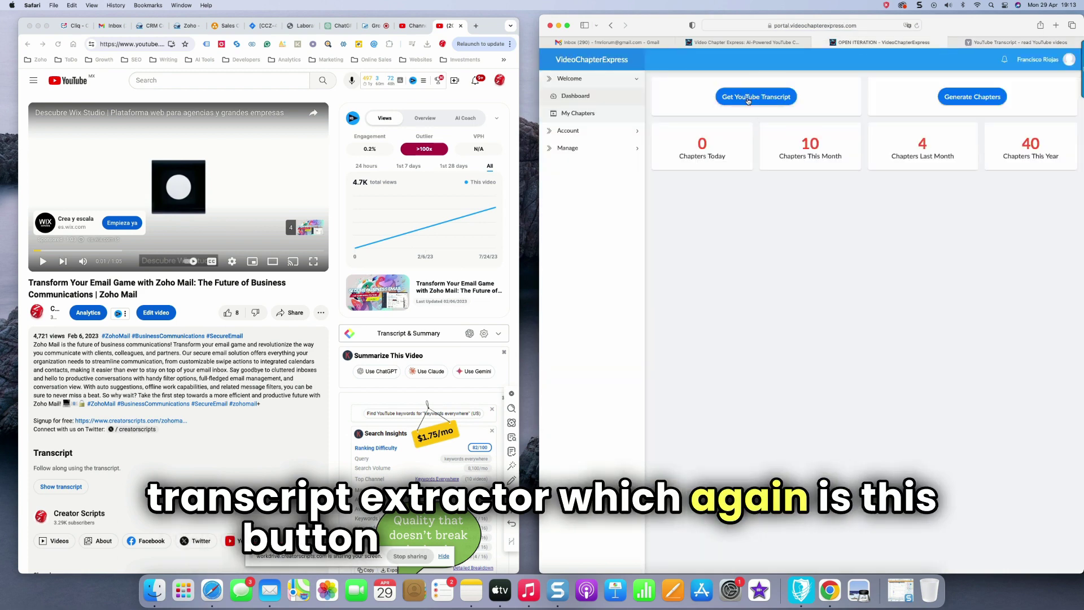
{"action": "left_click", "coordinate": [1017, 42]}
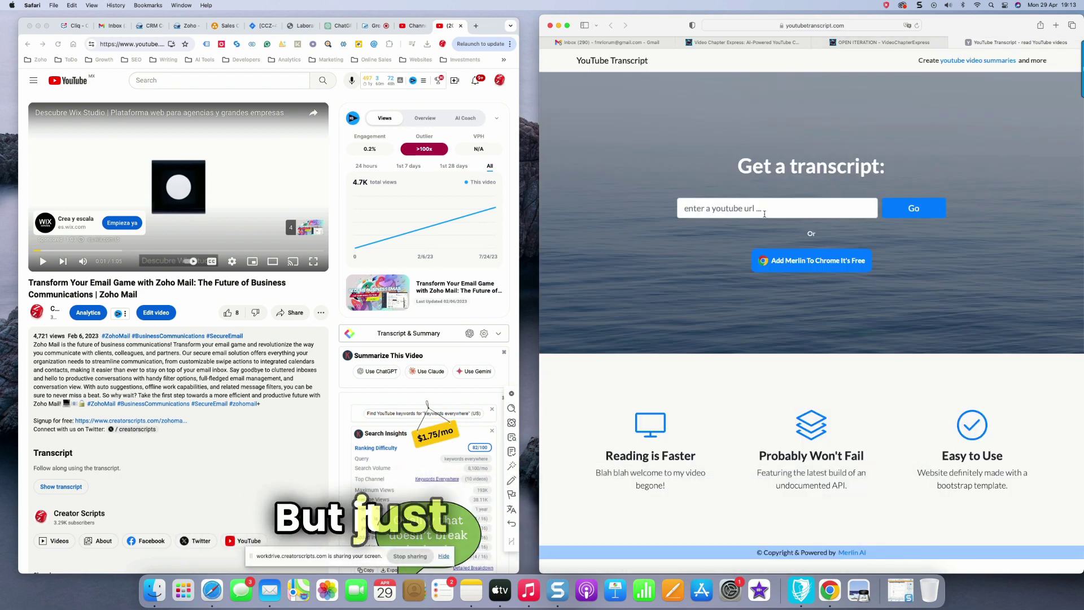
{"action": "left_click", "coordinate": [714, 209]}
{"action": "key", "text": "super+v"}
{"action": "left_click", "coordinate": [916, 213]}
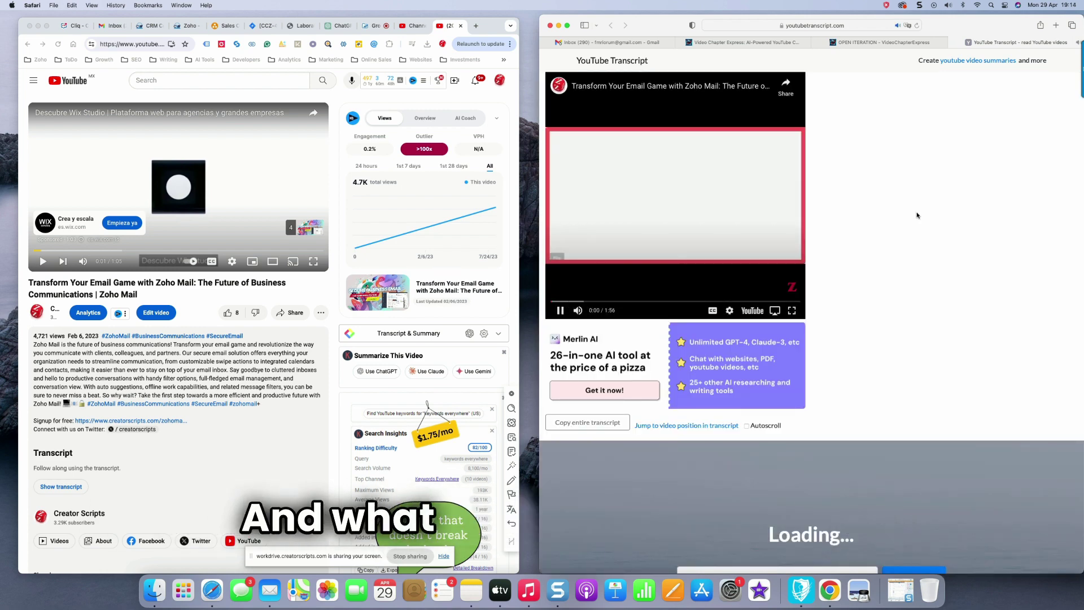
Step: Pause the embedded video and copy the entire music-only transcript
{"action": "left_click", "coordinate": [562, 315]}
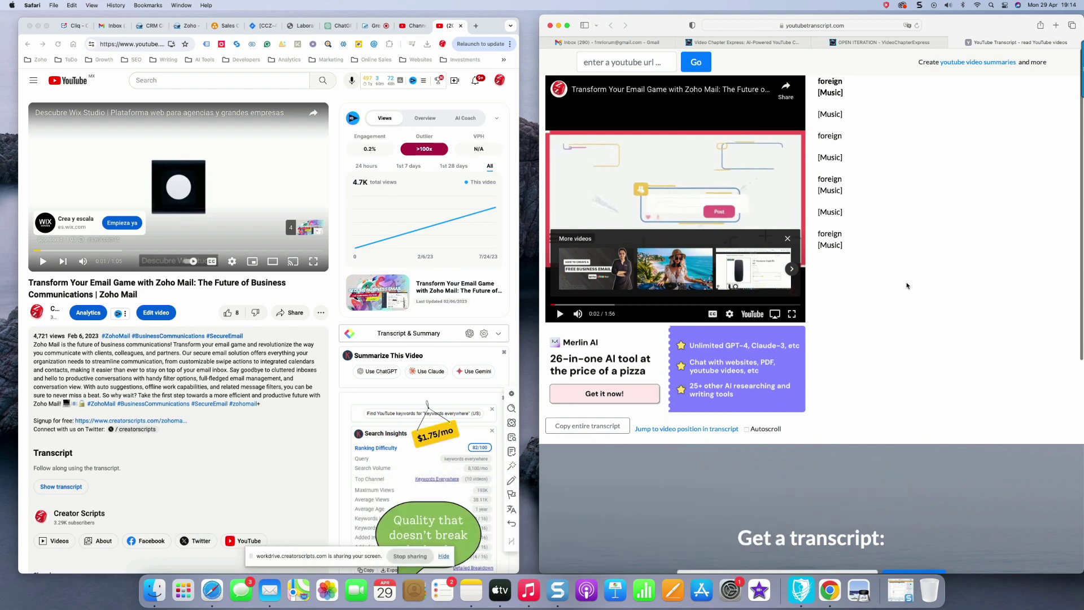
{"action": "scroll", "coordinate": [913, 286], "scroll_direction": "down", "scroll_amount": 3}
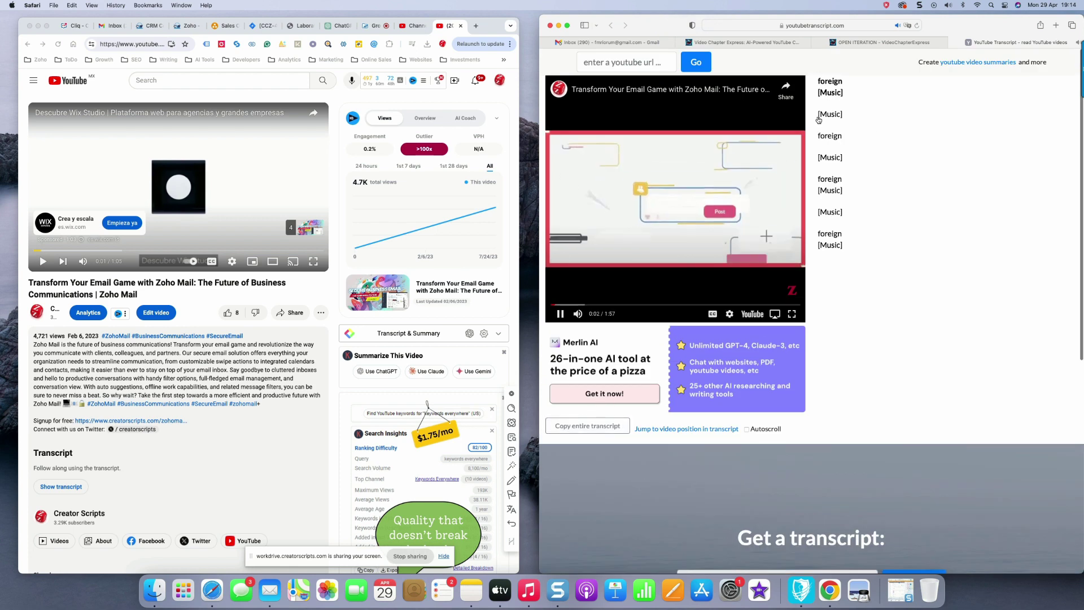
{"action": "left_click", "coordinate": [587, 426]}
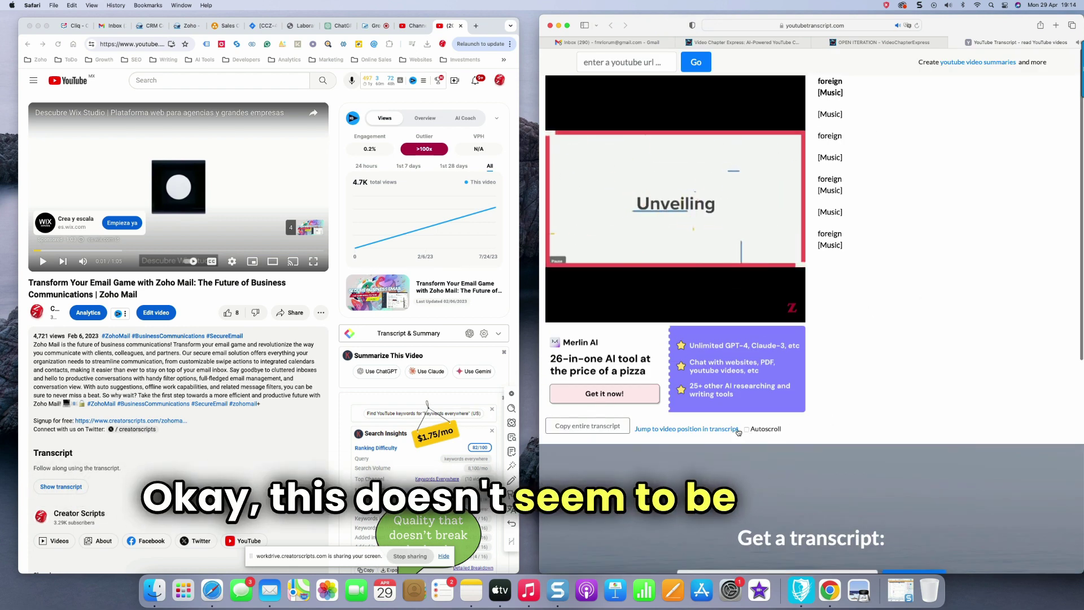
{"action": "left_click", "coordinate": [892, 40]}
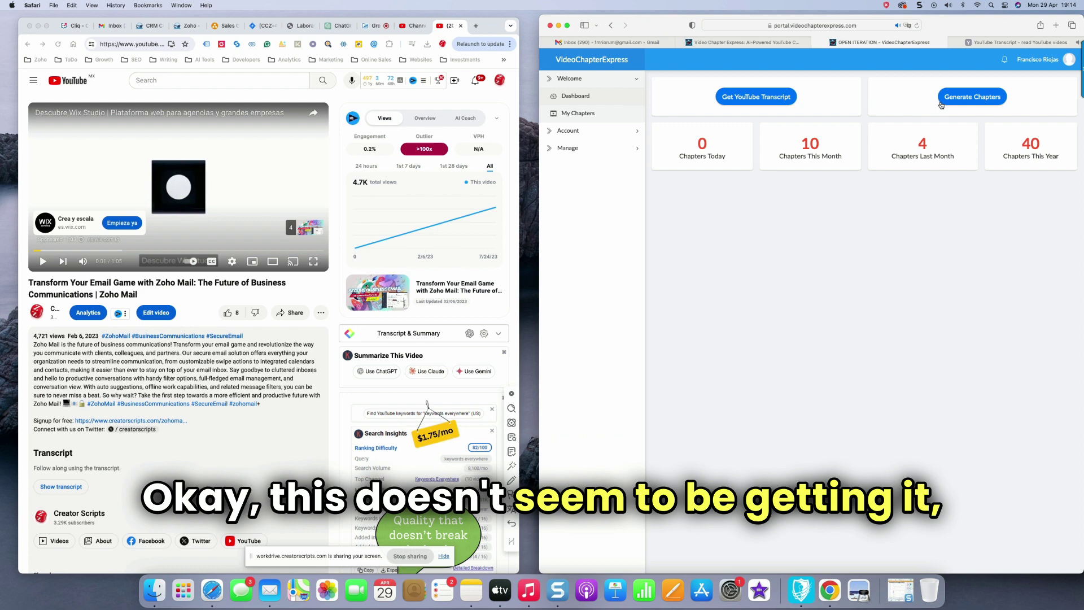
Step: Paste the music-only transcript into the Video Transcript box, then clear it
{"action": "left_click", "coordinate": [722, 148]}
{"action": "key", "text": "super+v"}
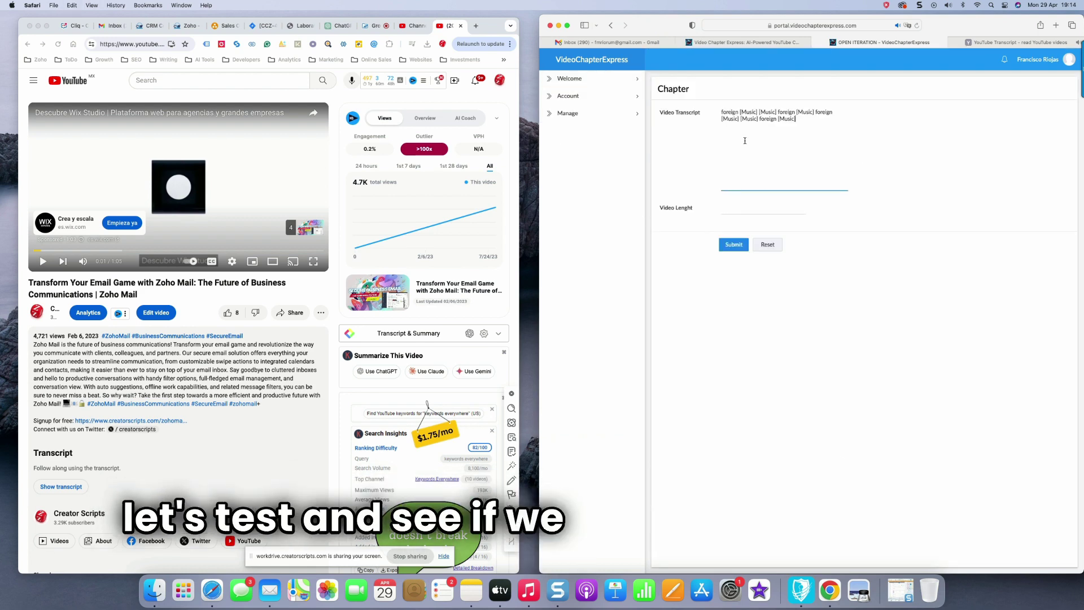
{"action": "key", "text": "super+a"}
{"action": "key", "text": "BackSpace"}
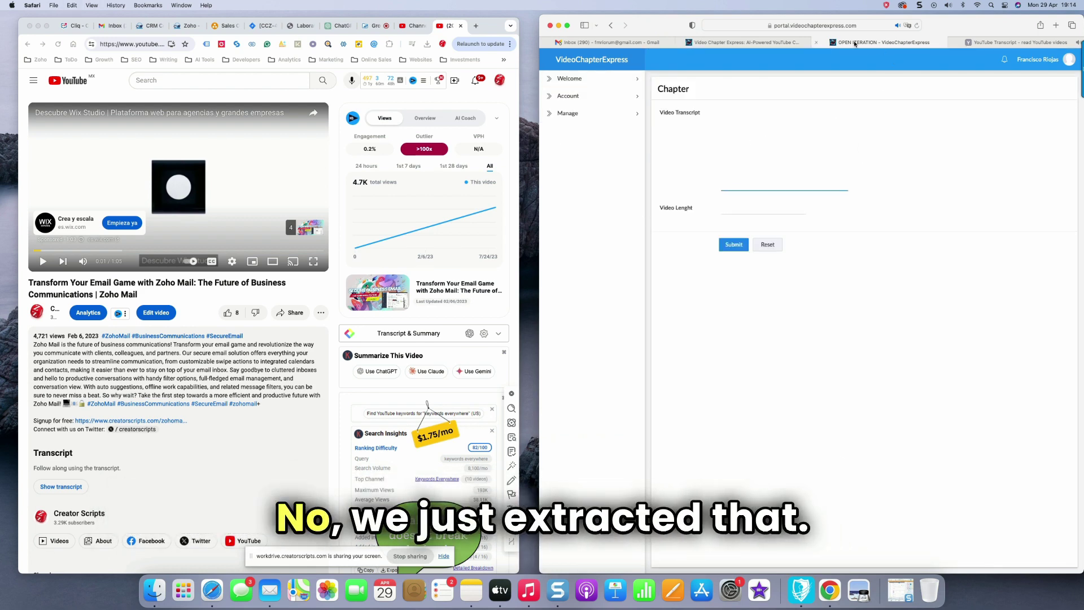
Step: Check the transcript results again and close the Zoho Mail watch tab
{"action": "left_click", "coordinate": [41, 270]}
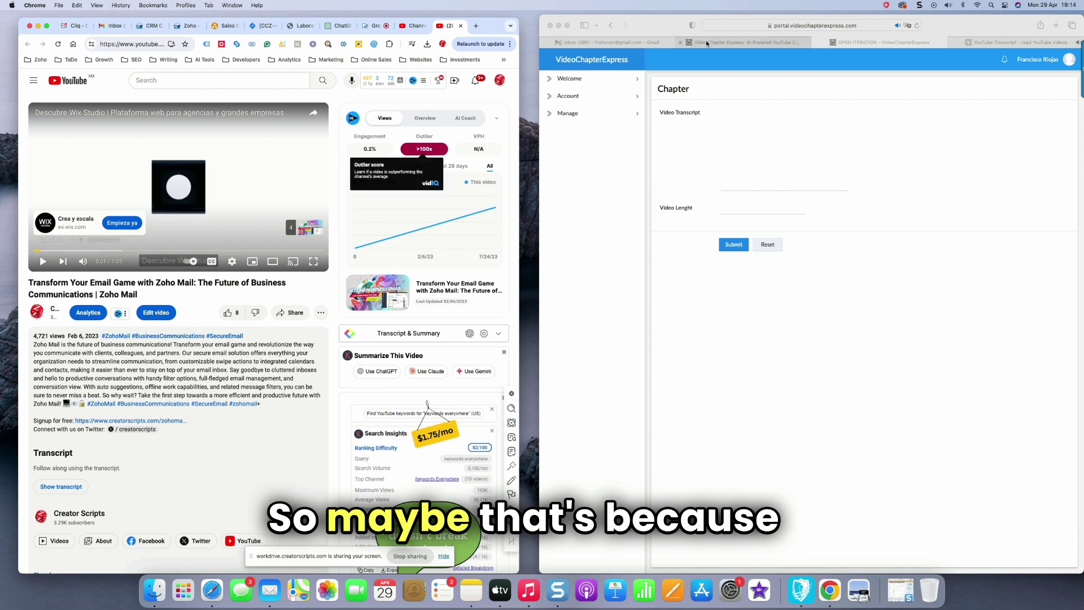
{"action": "left_click", "coordinate": [960, 45]}
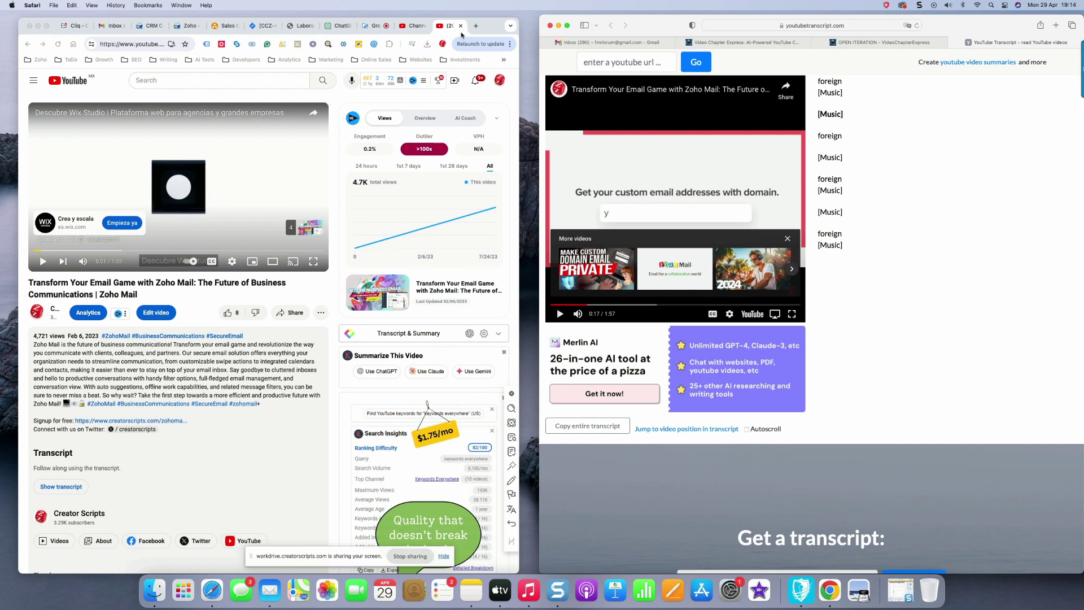
{"action": "left_click", "coordinate": [452, 30]}
{"action": "left_click", "coordinate": [461, 25]}
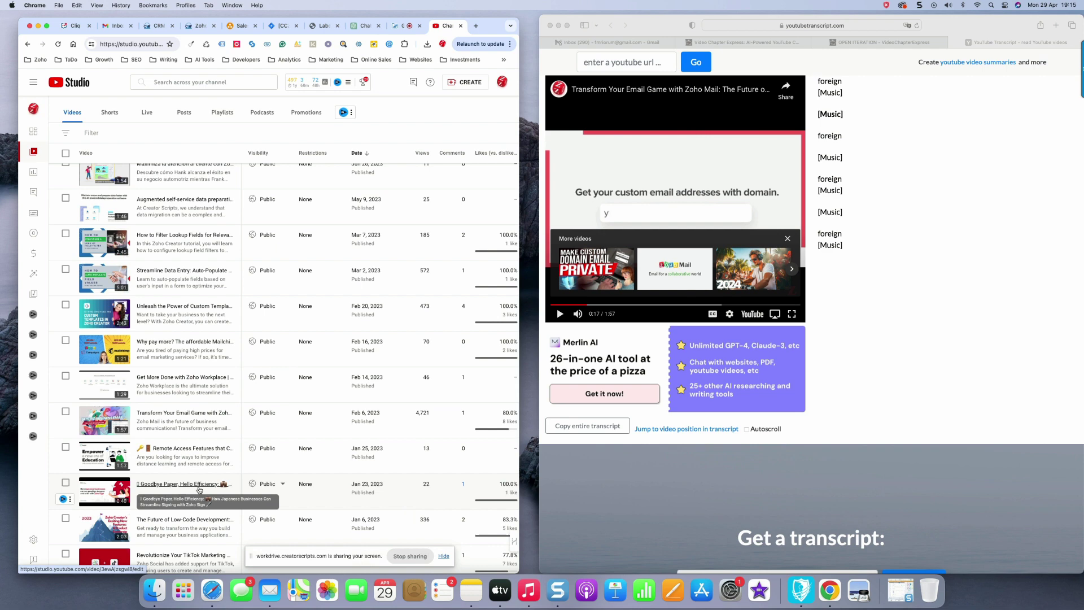
Step: View the lookup fields video's description on YouTube, then close that watch page
{"action": "left_click", "coordinate": [201, 250]}
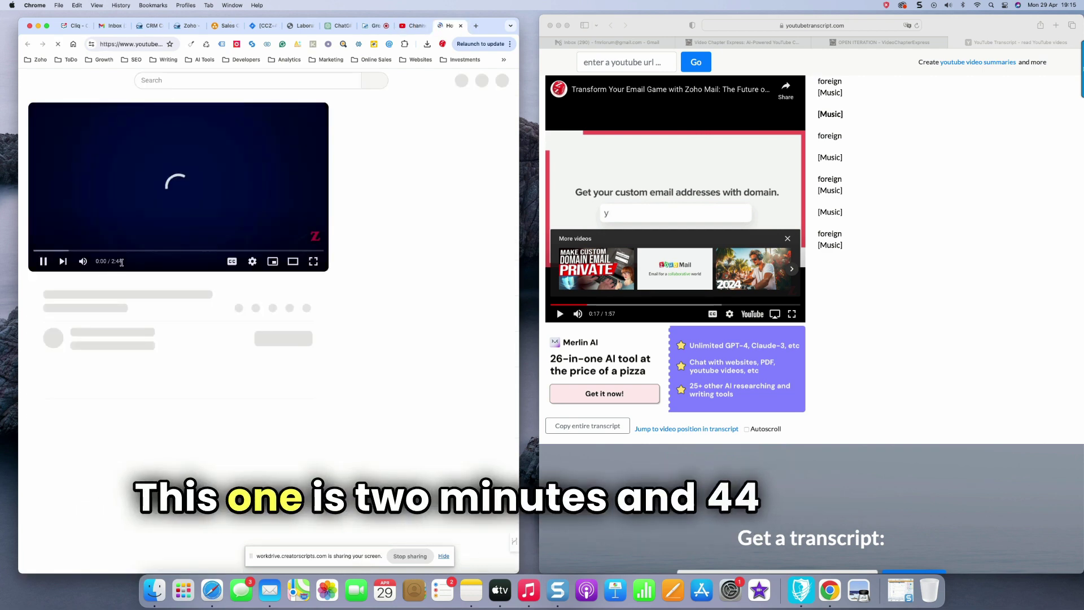
{"action": "left_click", "coordinate": [187, 353]}
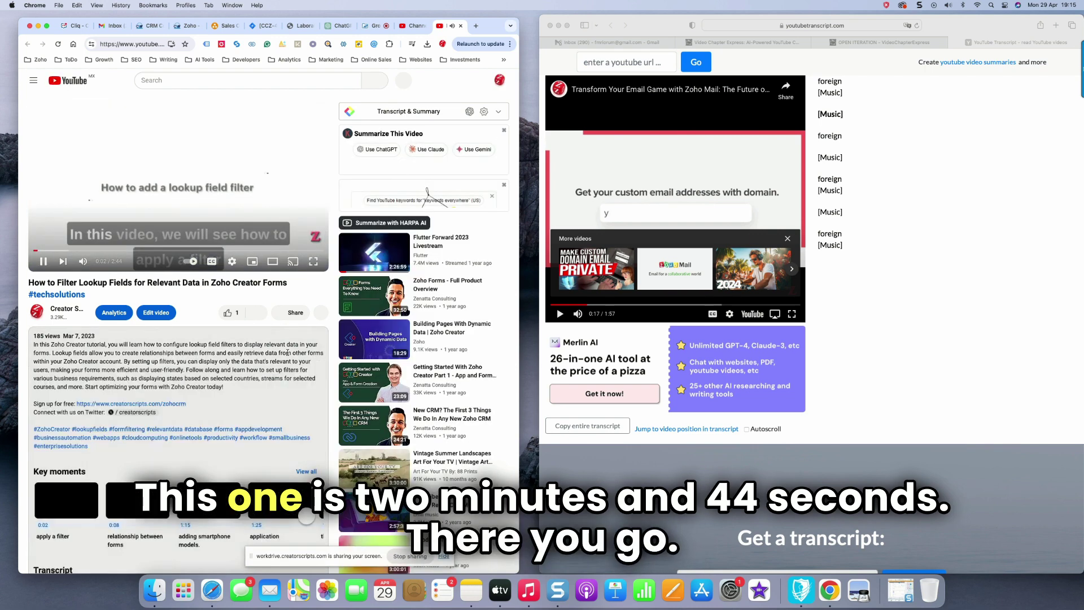
{"action": "scroll", "coordinate": [201, 403], "scroll_direction": "down", "scroll_amount": 2}
{"action": "scroll", "coordinate": [201, 403], "scroll_direction": "down", "scroll_amount": 1}
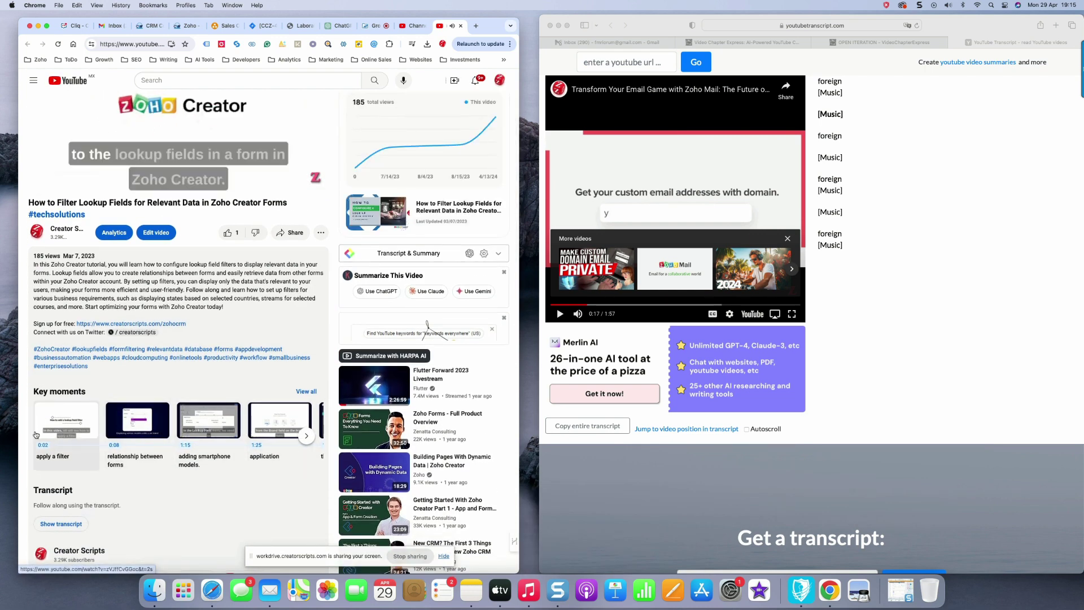
{"action": "scroll", "coordinate": [190, 429], "scroll_direction": "up", "scroll_amount": 3}
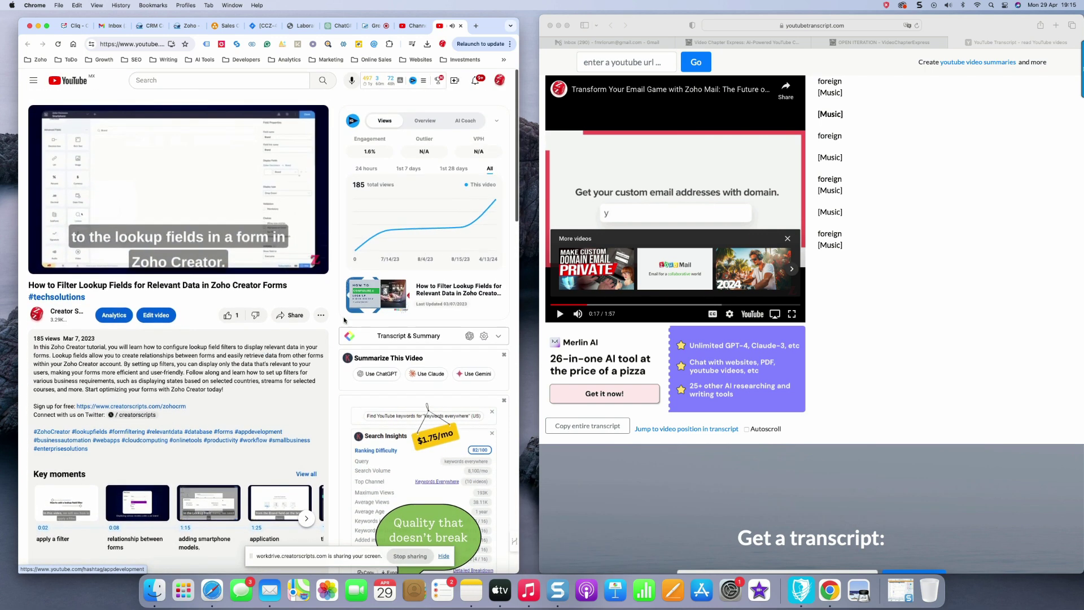
{"action": "left_click", "coordinate": [461, 26]}
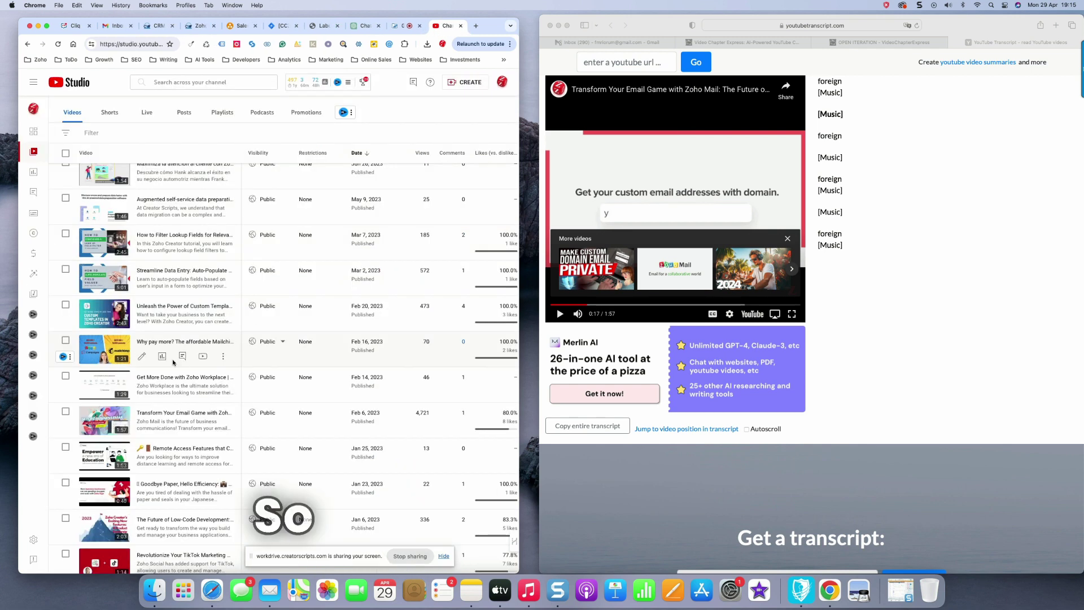
{"action": "scroll", "coordinate": [192, 367], "scroll_direction": "up", "scroll_amount": 2}
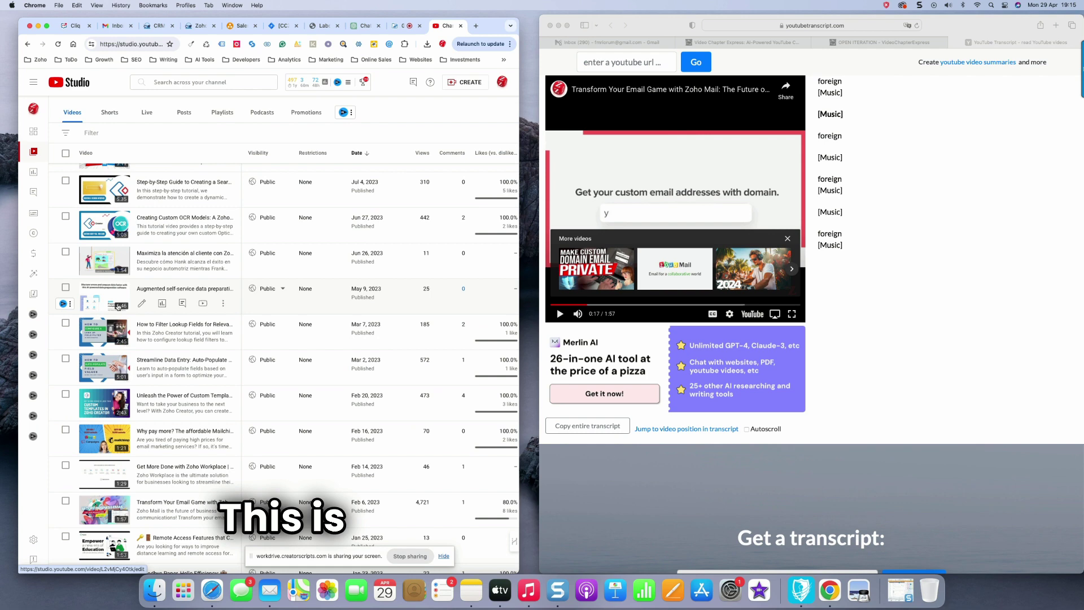
Step: Open the data preparation video on YouTube, expand its description and bring up Share
{"action": "left_click", "coordinate": [203, 307]}
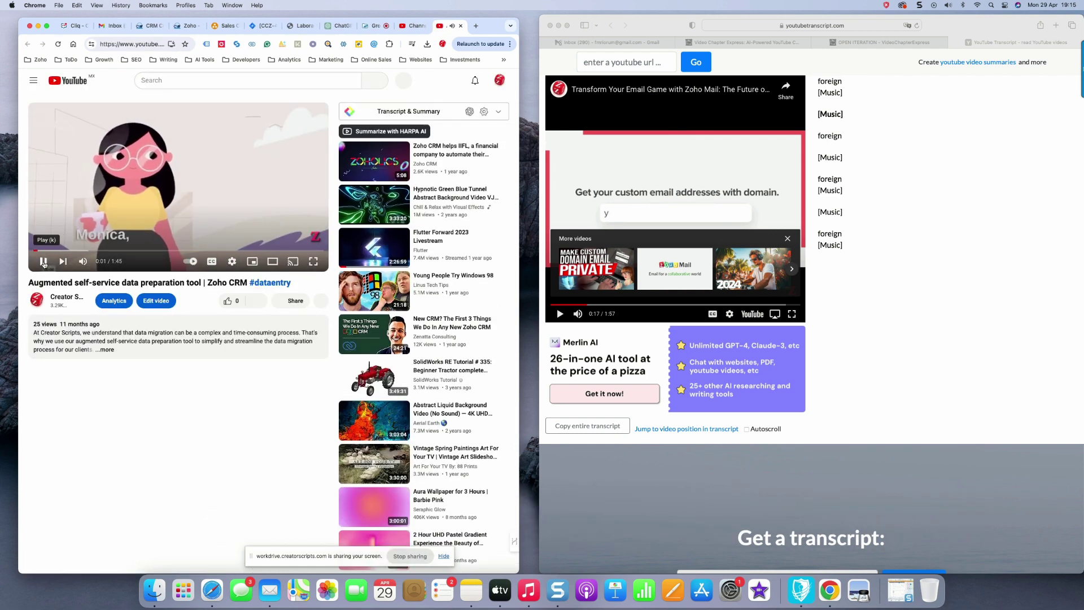
{"action": "left_click", "coordinate": [85, 350]}
{"action": "scroll", "coordinate": [231, 347], "scroll_direction": "down", "scroll_amount": 5}
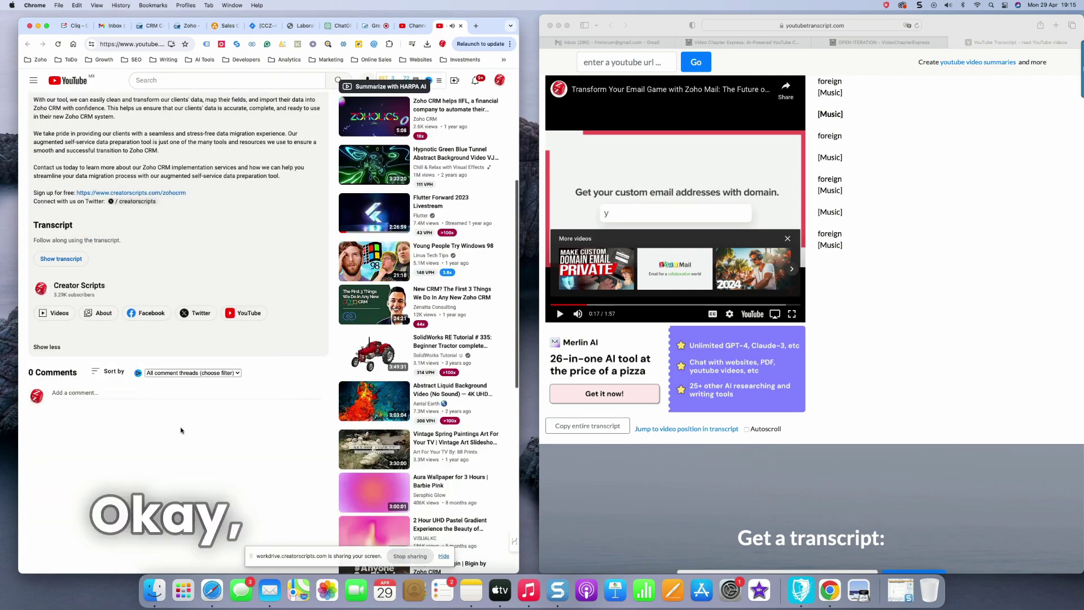
{"action": "scroll", "coordinate": [231, 347], "scroll_direction": "up", "scroll_amount": 10}
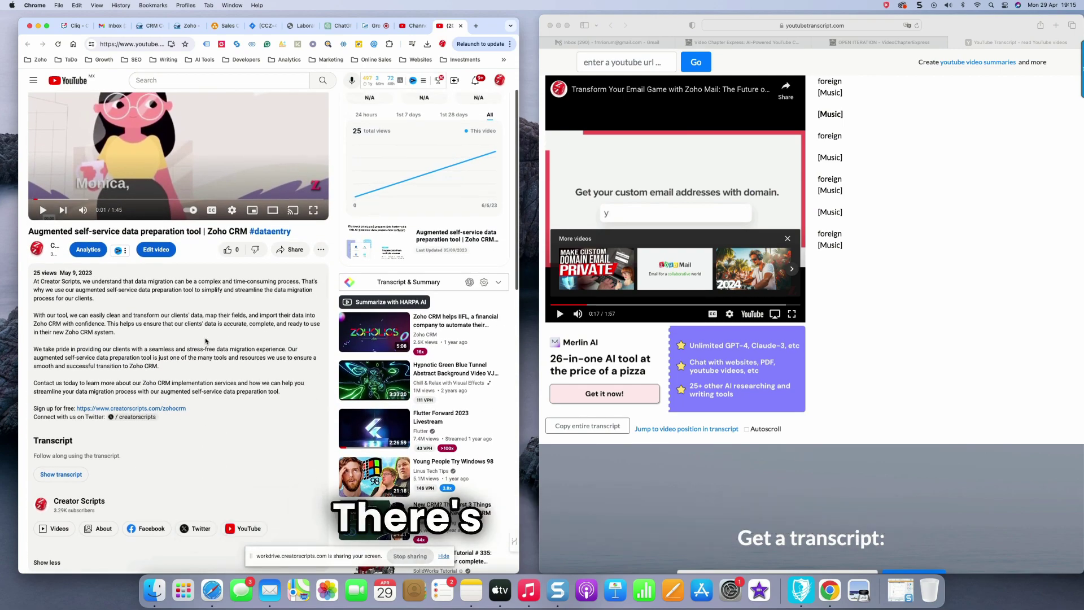
{"action": "scroll", "coordinate": [226, 344], "scroll_direction": "down", "scroll_amount": 6}
{"action": "scroll", "coordinate": [221, 341], "scroll_direction": "up", "scroll_amount": 2}
{"action": "scroll", "coordinate": [221, 341], "scroll_direction": "up", "scroll_amount": 3}
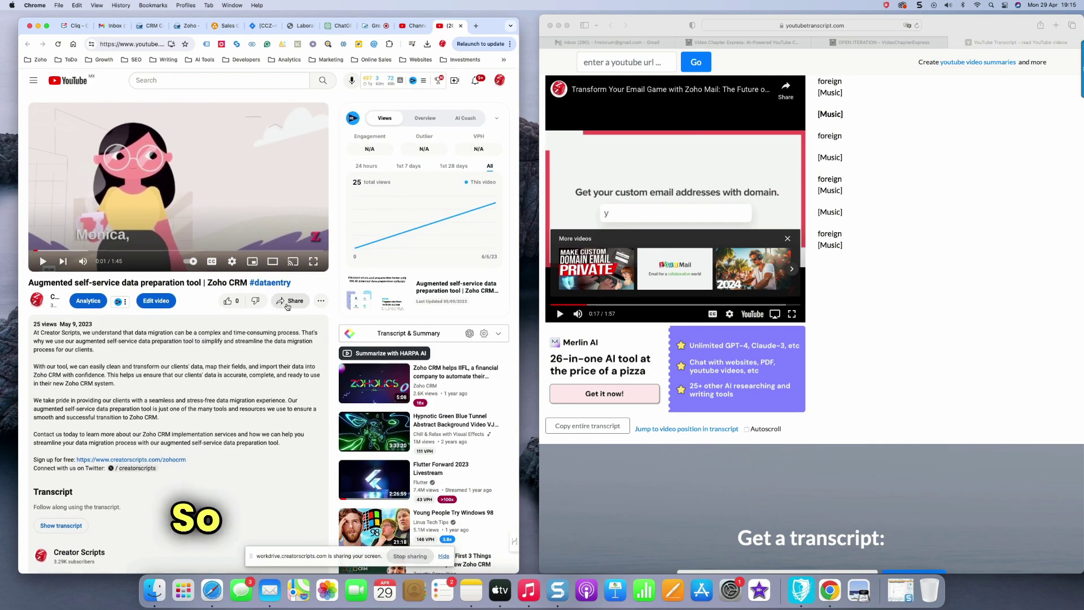
{"action": "left_click", "coordinate": [295, 301]}
Step: Copy the data preparation video's link, fetch its transcript on a fresh page, and copy it
{"action": "left_click", "coordinate": [351, 368]}
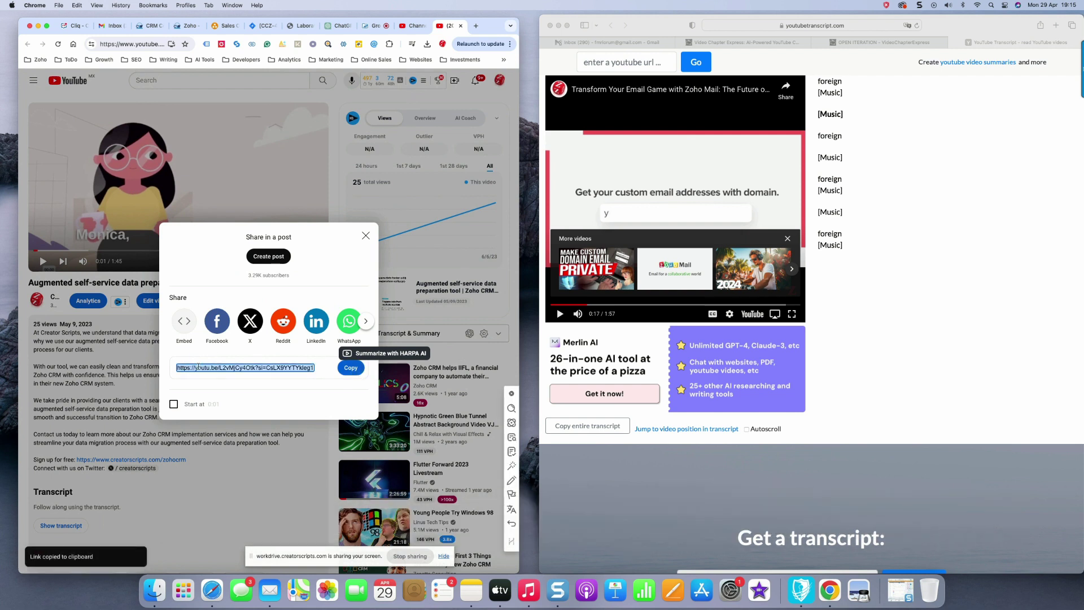
{"action": "left_click", "coordinate": [953, 44]}
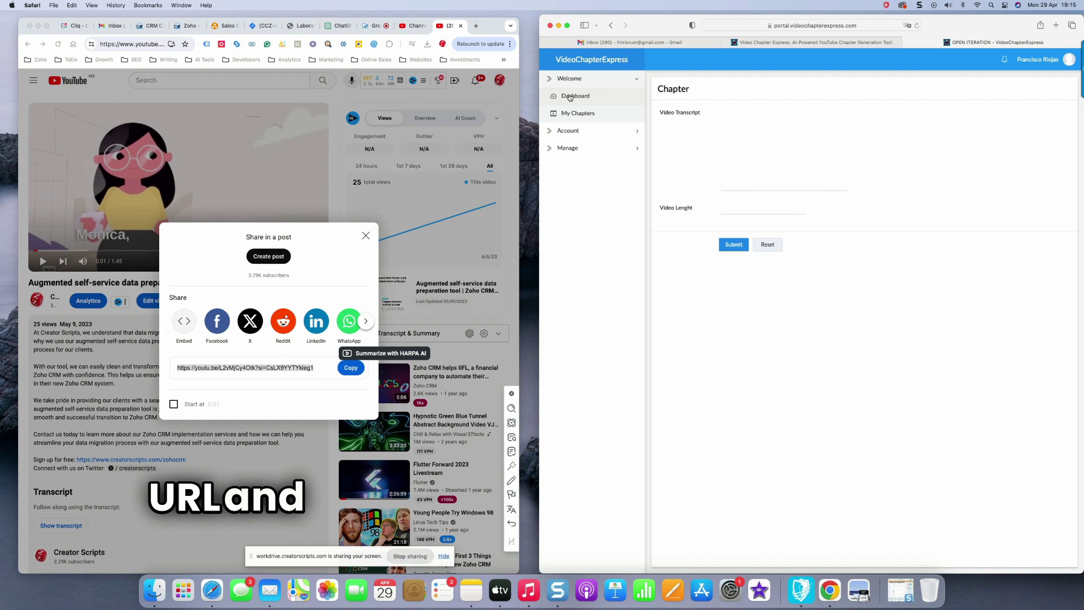
{"action": "left_click", "coordinate": [751, 102]}
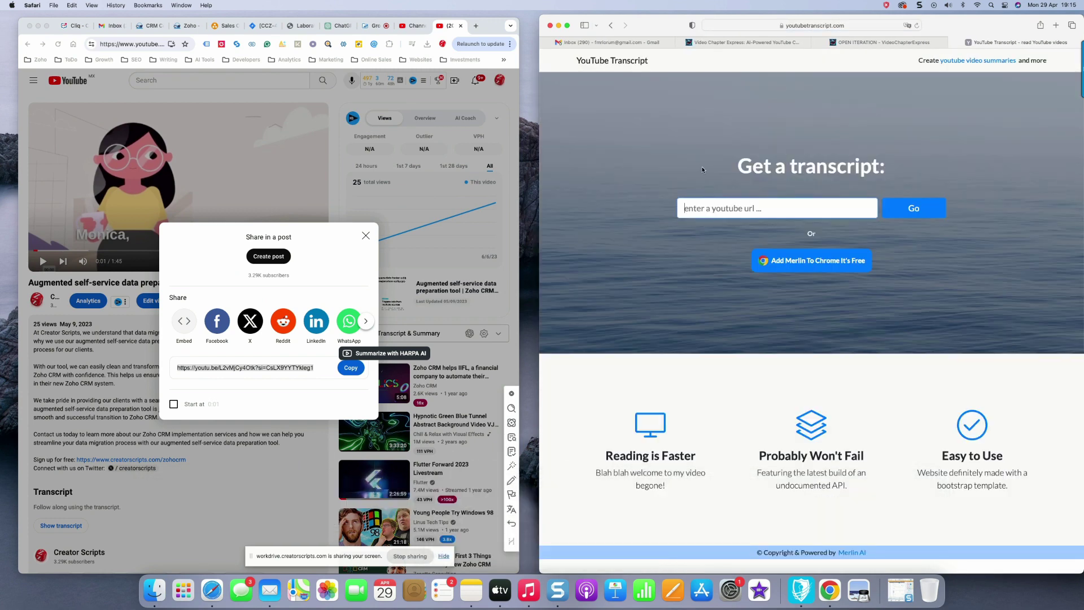
{"action": "left_click", "coordinate": [919, 209]}
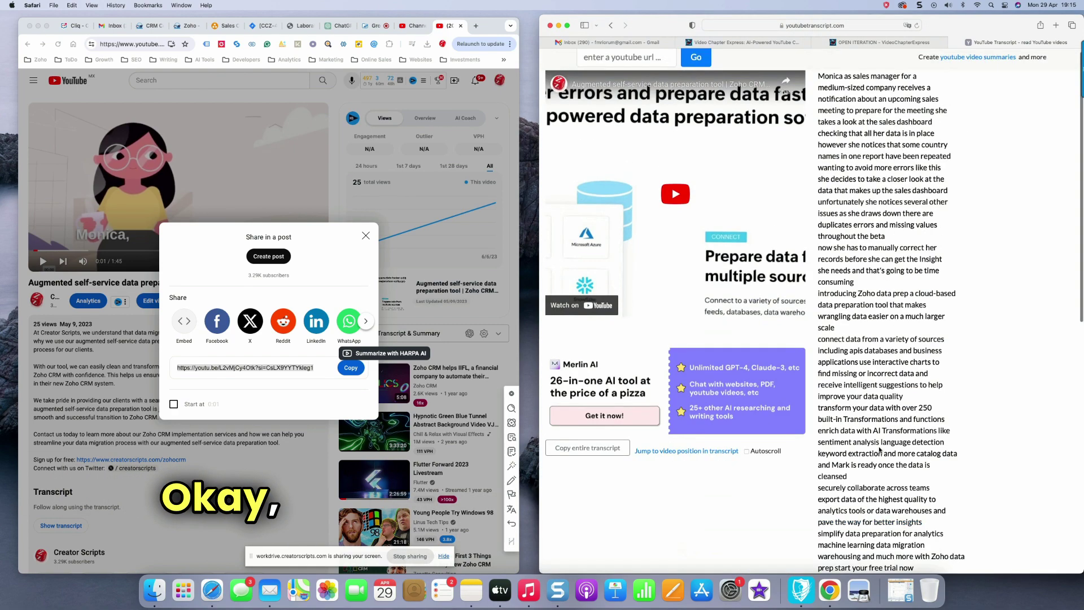
{"action": "scroll", "coordinate": [880, 449], "scroll_direction": "down", "scroll_amount": 3}
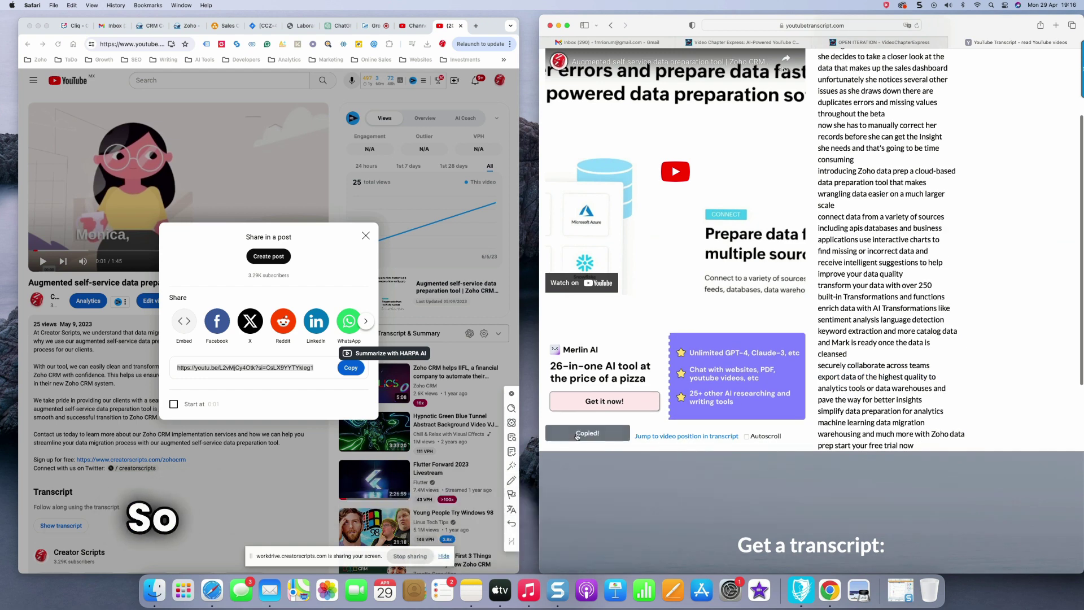
{"action": "left_click", "coordinate": [588, 433]}
Step: Start a new chapter request and paste the data preparation transcript into Video Transcript
{"action": "left_click", "coordinate": [870, 43]}
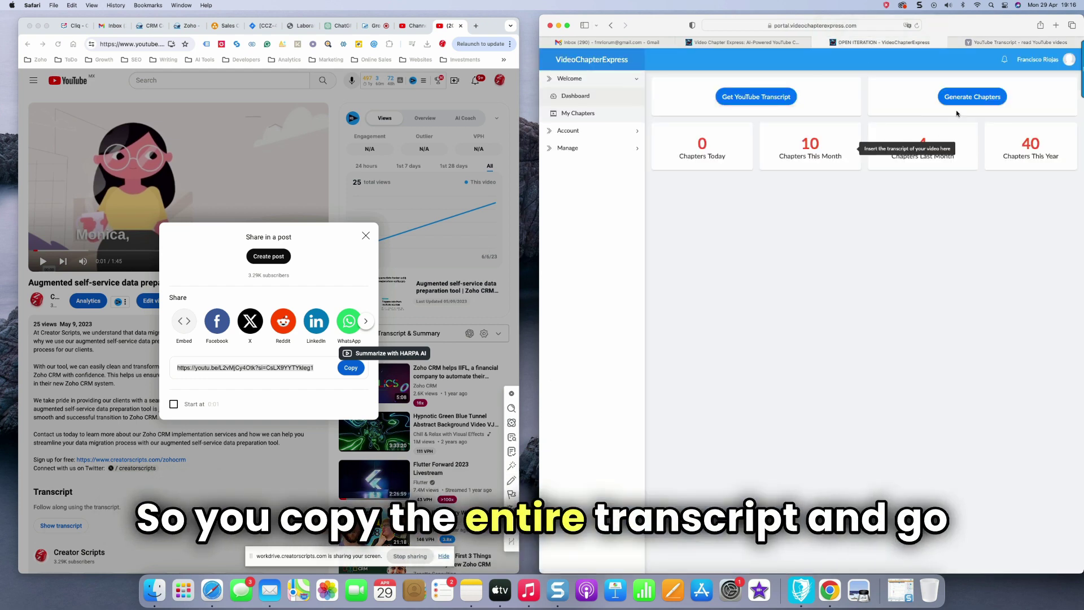
{"action": "left_click", "coordinate": [924, 100]}
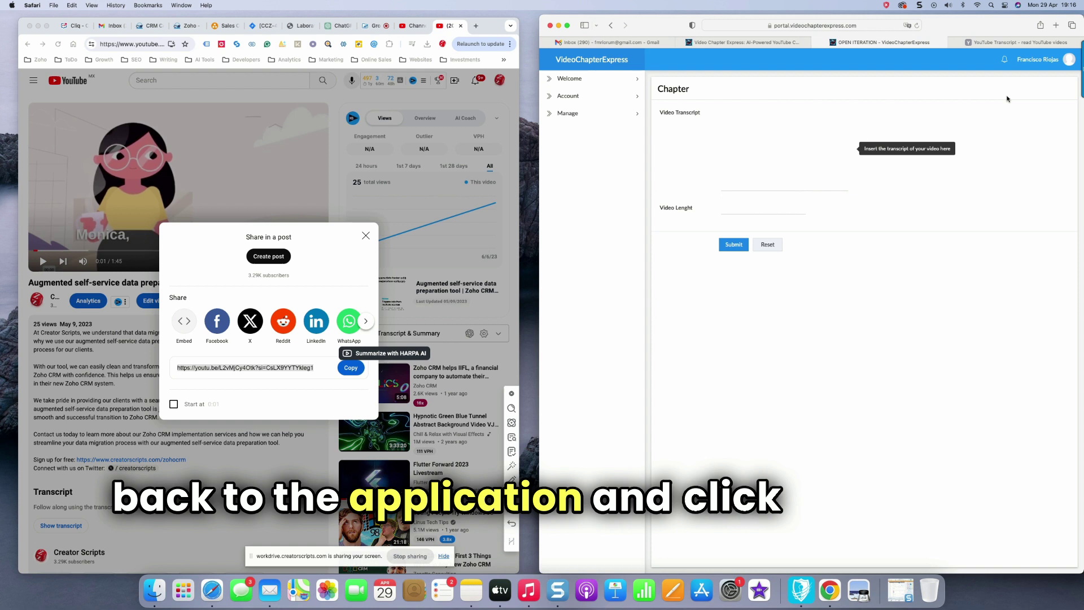
{"action": "left_click", "coordinate": [678, 112]}
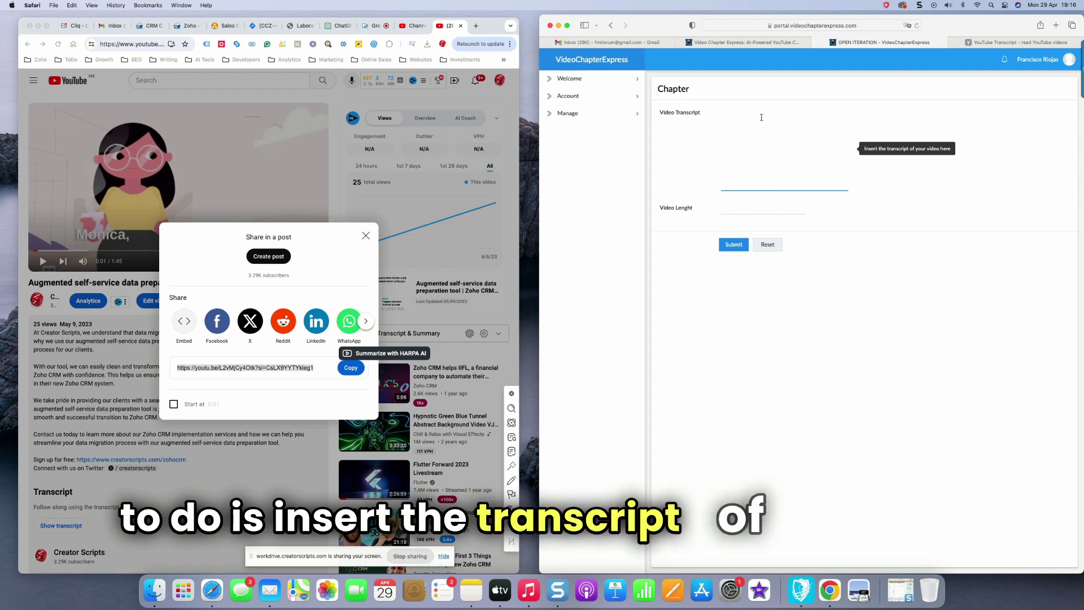
{"action": "key", "text": "super+v"}
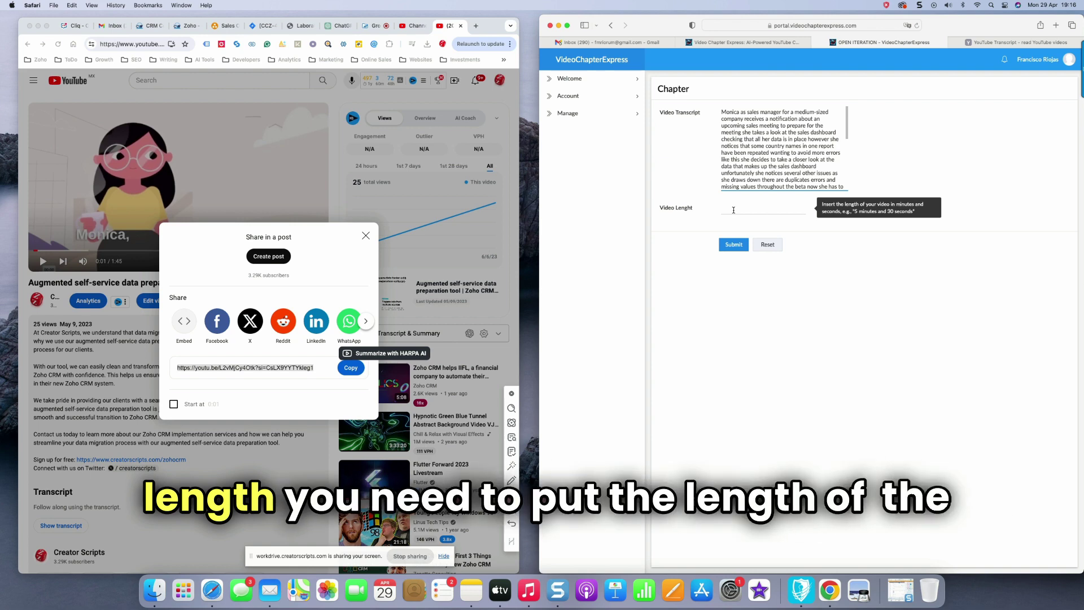
Step: Enter a video length of 1 minute 45 seconds and submit the request
{"action": "left_click", "coordinate": [366, 237]}
{"action": "left_click", "coordinate": [366, 237]}
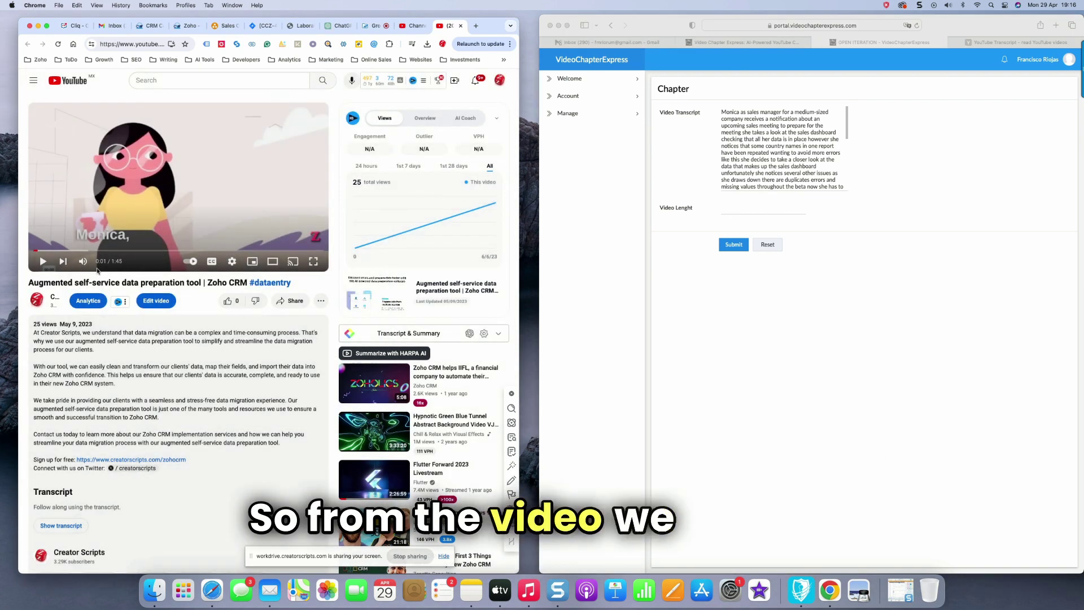
{"action": "left_click", "coordinate": [731, 208]}
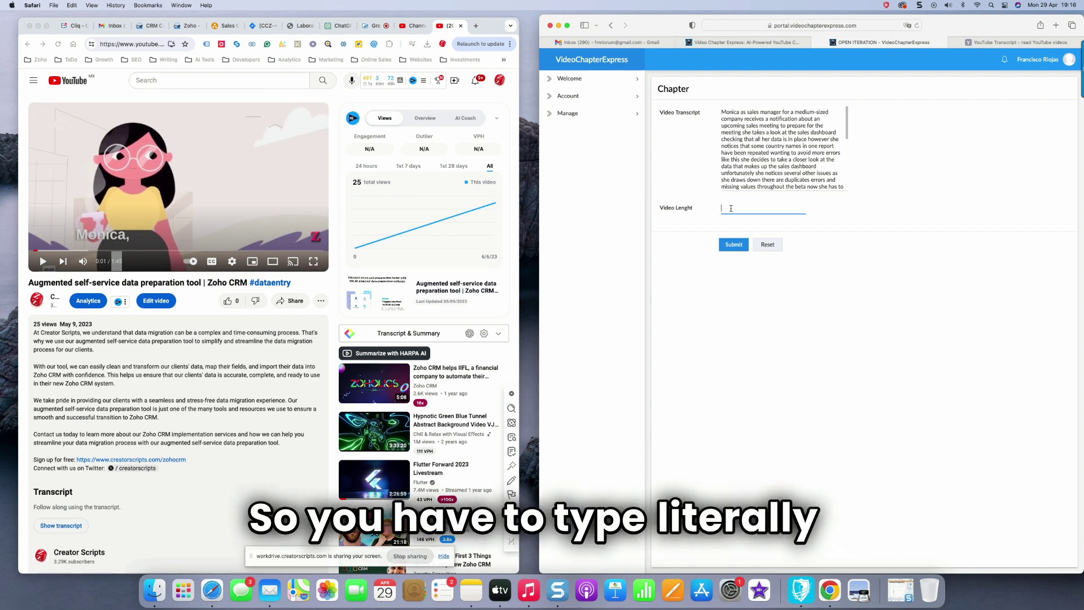
{"action": "type", "text": "1 minute"}
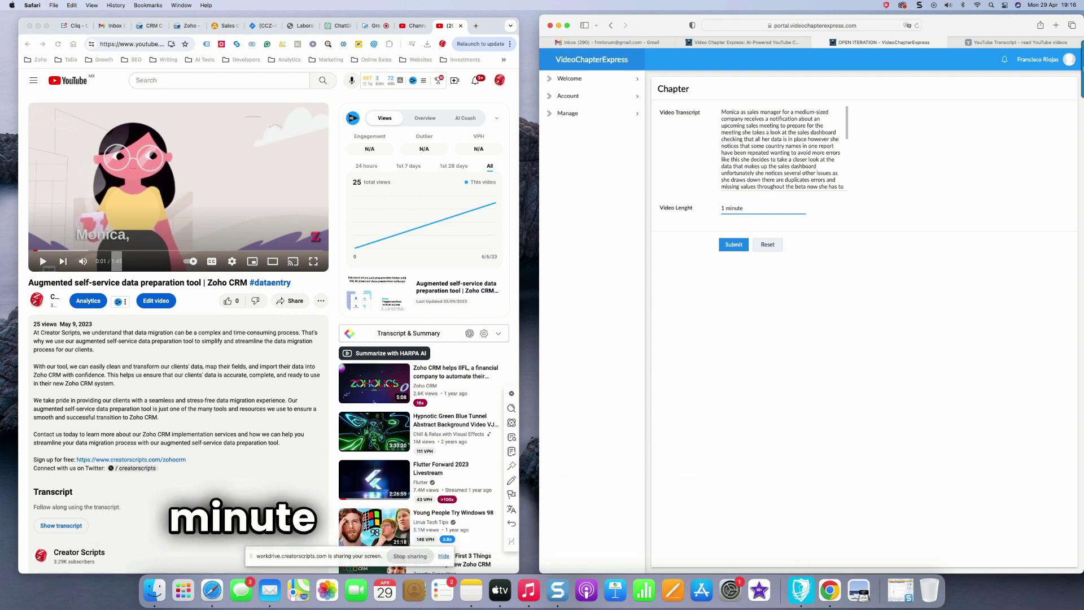
{"action": "type", "text": " 45 seconds"}
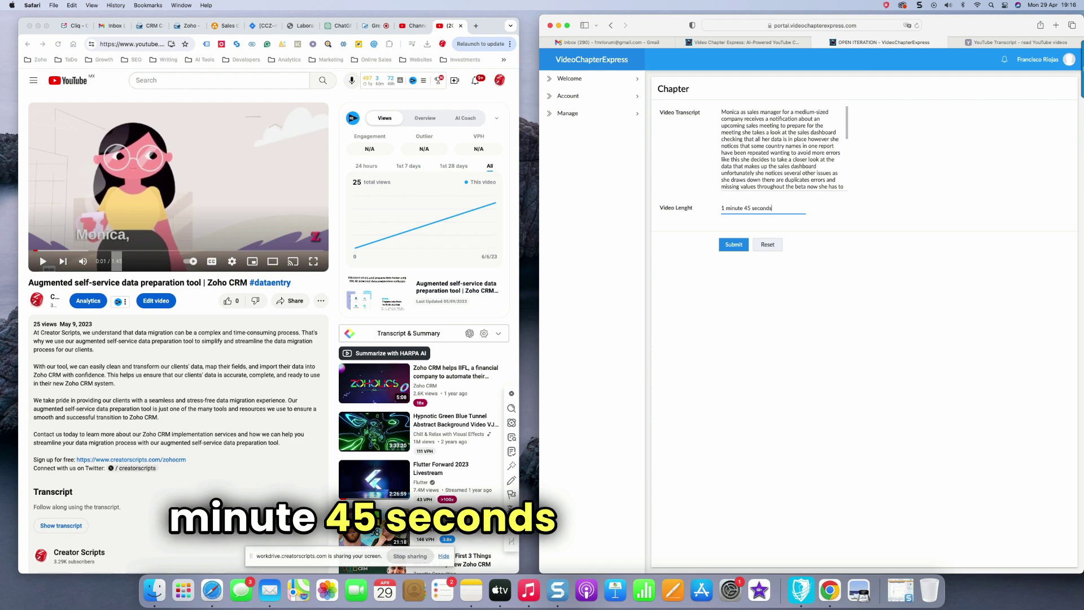
{"action": "left_click", "coordinate": [731, 246]}
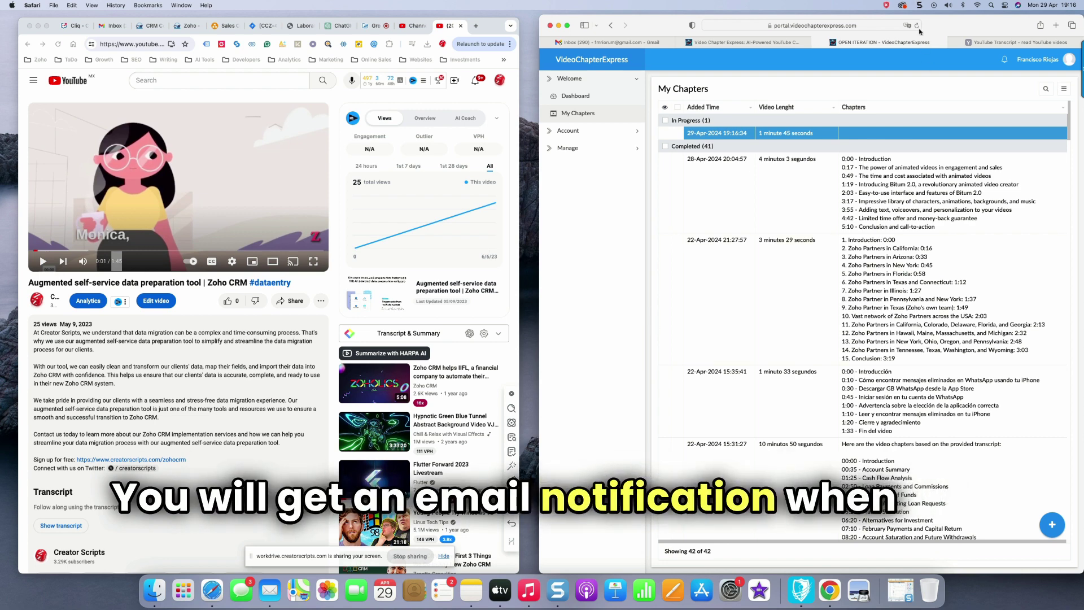
Step: Reload My Chapters and copy the ten chapters, '0:00 - Introduction' to '1:47 - Conclusion'
{"action": "key", "text": "super+r"}
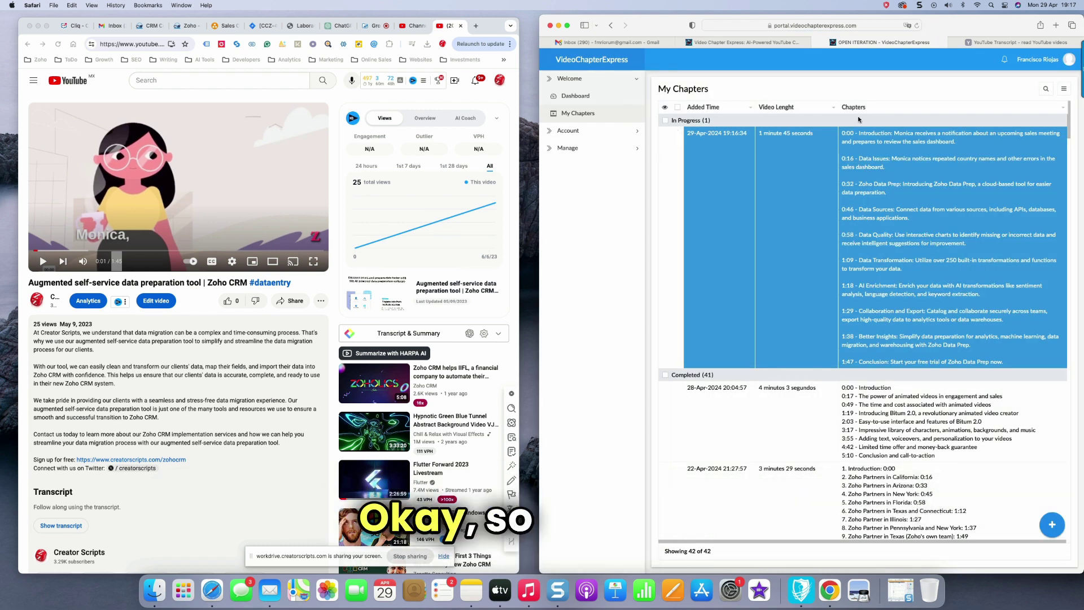
{"action": "left_click", "coordinate": [846, 164]}
{"action": "left_click_drag", "start_coordinate": [838, 160], "coordinate": [1037, 306]}
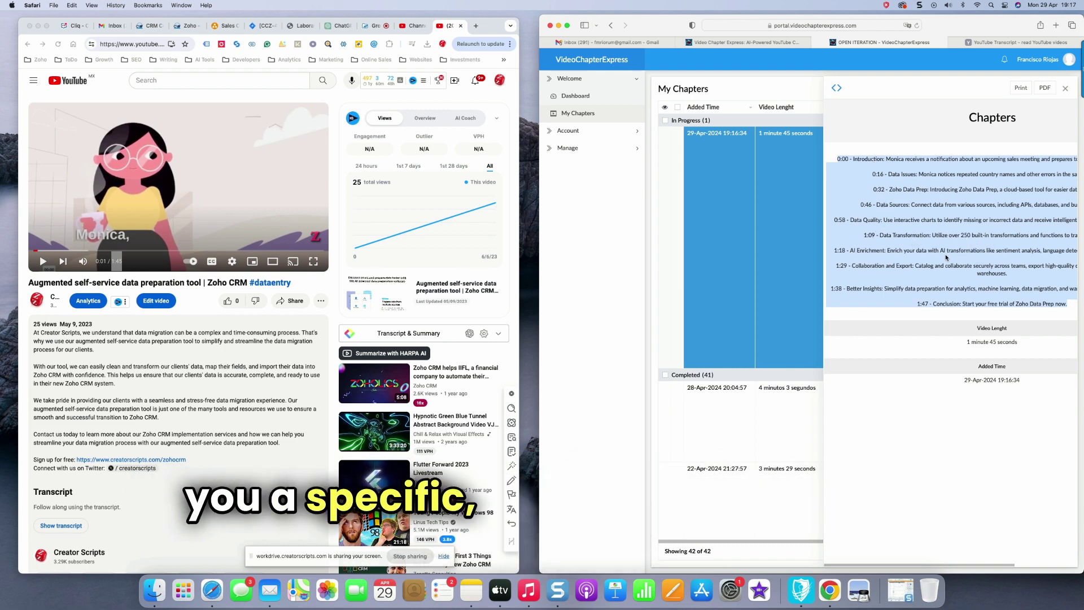
{"action": "left_click", "coordinate": [1065, 90]}
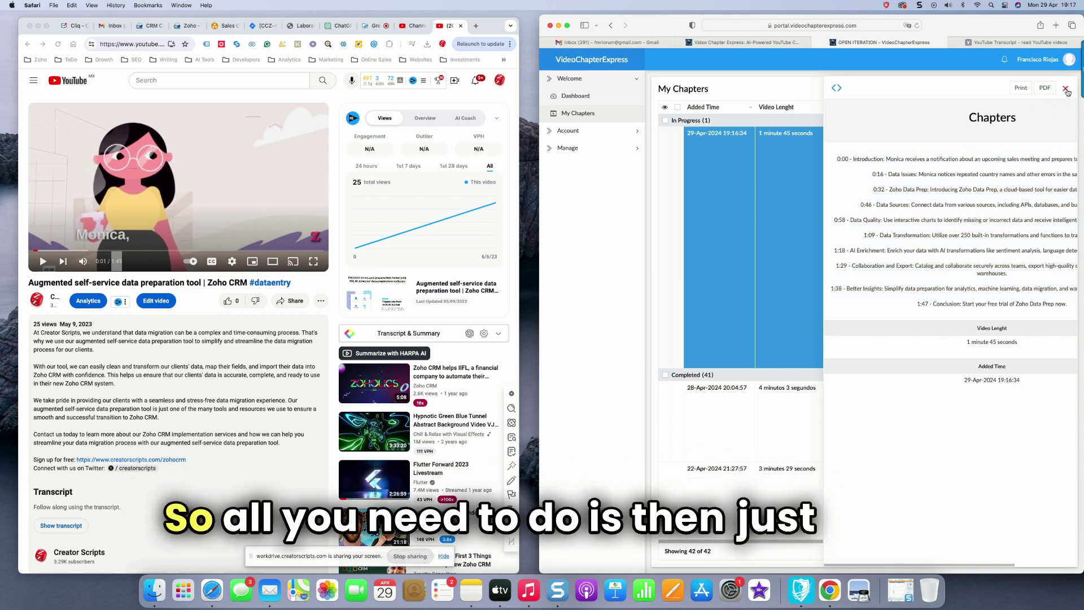
{"action": "left_click", "coordinate": [407, 28]}
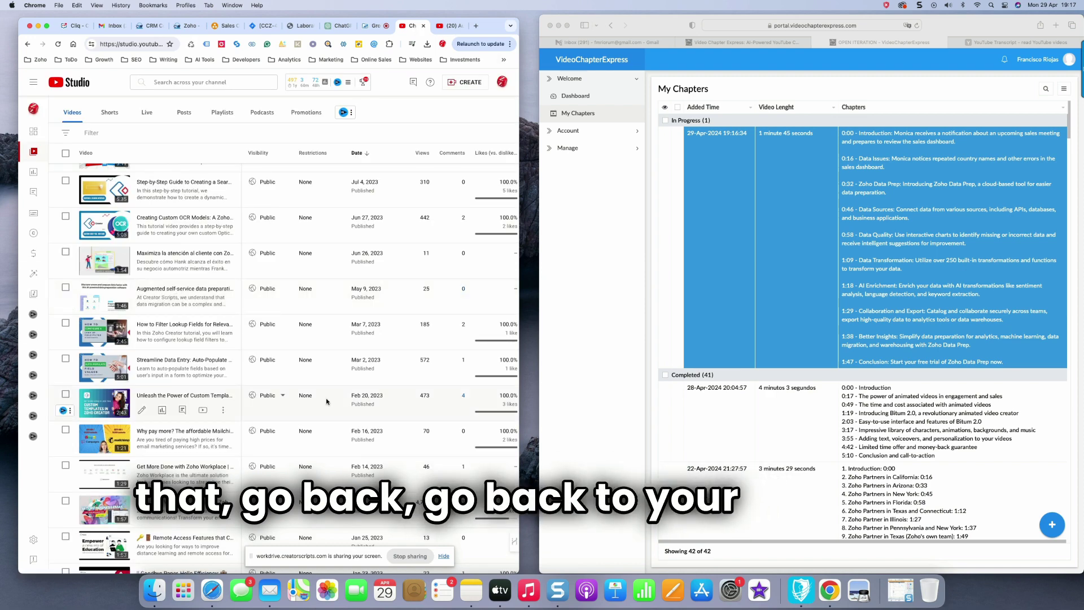
Step: Paste the ten chapters into the data preparation video's description above the sign-up links and save
{"action": "left_click", "coordinate": [140, 304]}
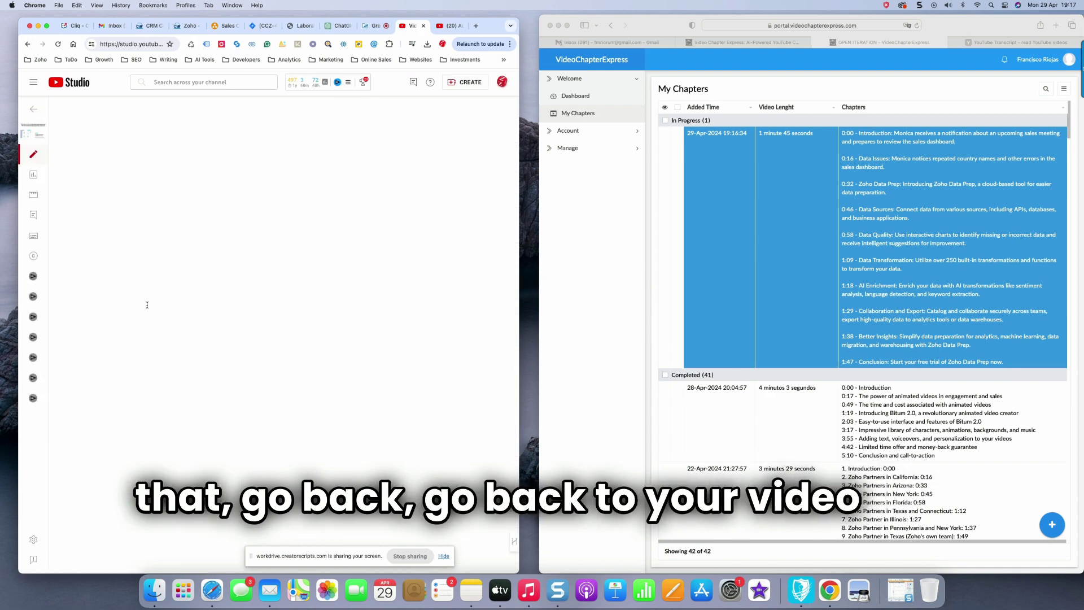
{"action": "left_click", "coordinate": [342, 318]}
{"action": "scroll", "coordinate": [333, 254], "scroll_direction": "down", "scroll_amount": 3}
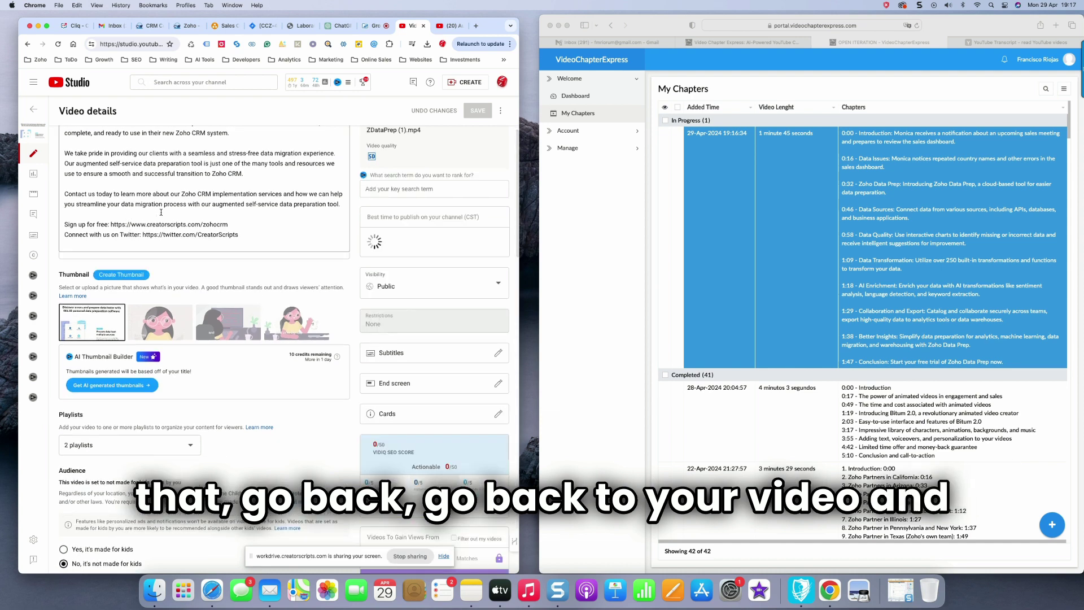
{"action": "key", "text": "Return"}
{"action": "key", "text": "Return"}
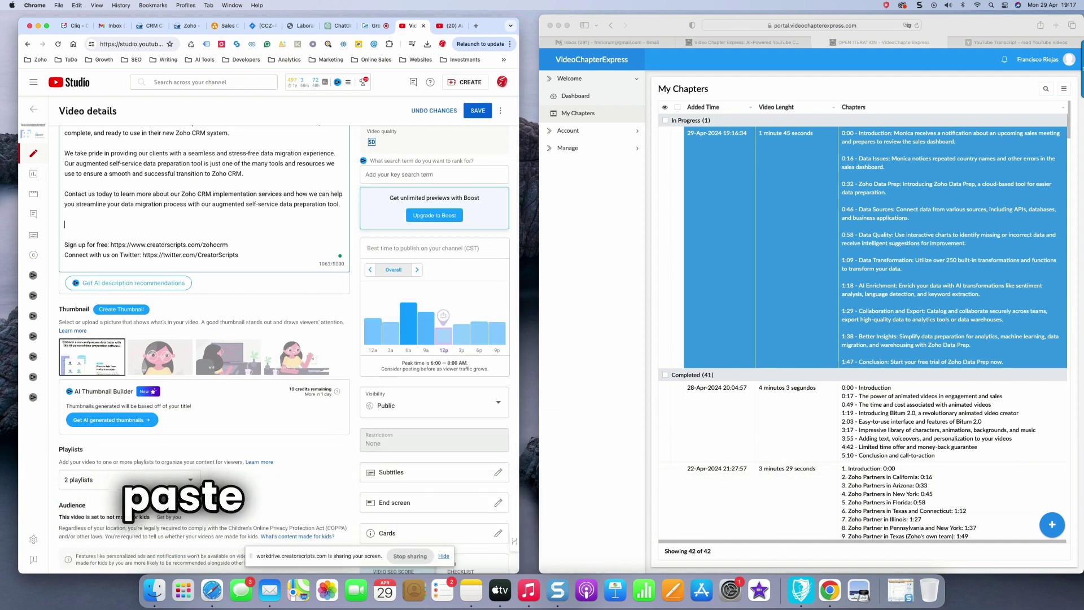
{"action": "type", "text": "0:00 - Introduction: Monica receives a notification about an upcoming sales meeting and prepares to review the sales dashboard.  0:16 - Data Issues: Monica notices repeated country names and other errors in the sales dashboard.  0:32 - Zoho Data Prep: Introducing Zoho Data Prep, a cloud-based tool for easier data preparation.  0:46 - Data Sources: Connect data from various sources, including APIs, databases, and business applications.  0:58 - Data Quality: Use interactive charts to identify missing or incorrect data and receive intelligent suggestions for improvement.  1:09 - Data Transformation: Utilize over 250 built-in transformations and functions to transform your data.  1:18 - AI Enrichment: Enrich your data with AI transformations like sentiment analysis, language detection, and keyword extraction.  1:29 - Collaboration and Export: Catalog and collaborate securely across teams, export high-quality data to analytics tools or data warehouses.  1:38 - Better Insights: Simplify data preparation for analytics, machine learning, data migration, and warehousing with Zoho Data Prep.  1:47 - Conclusion: Start your free trial of Zoho Data Prep now."}
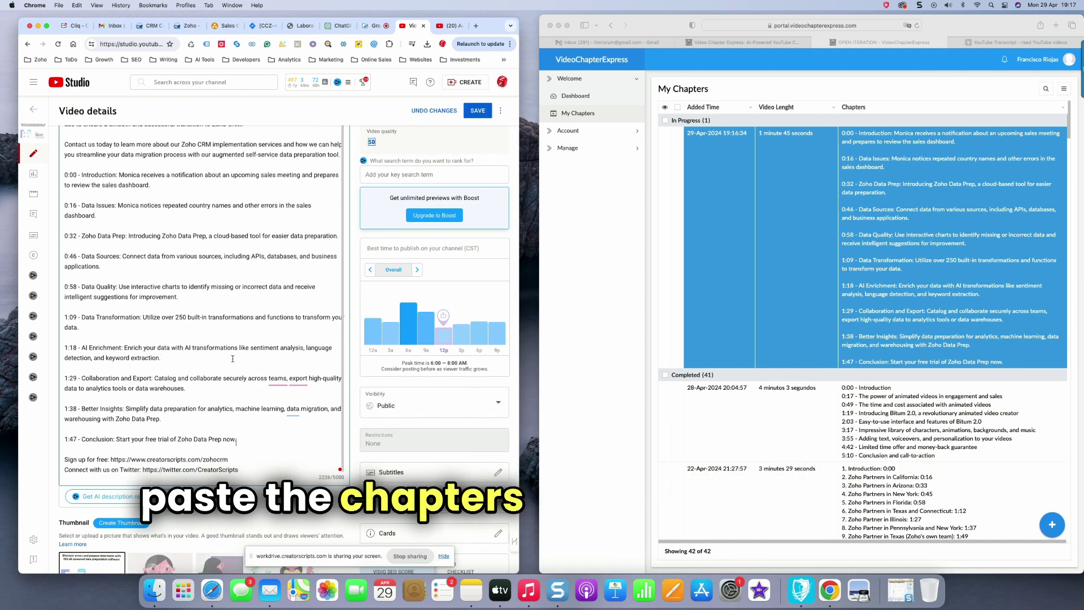
{"action": "scroll", "coordinate": [254, 338], "scroll_direction": "down", "scroll_amount": 3}
{"action": "left_click", "coordinate": [476, 111]}
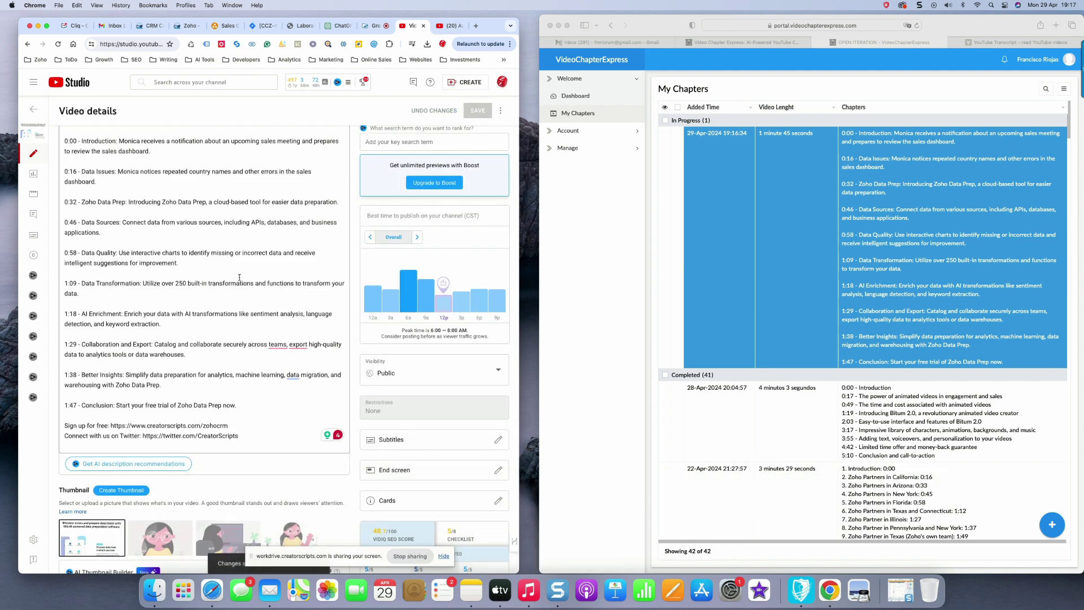
{"action": "scroll", "coordinate": [239, 277], "scroll_direction": "up", "scroll_amount": 2}
{"action": "left_click", "coordinate": [38, 111]}
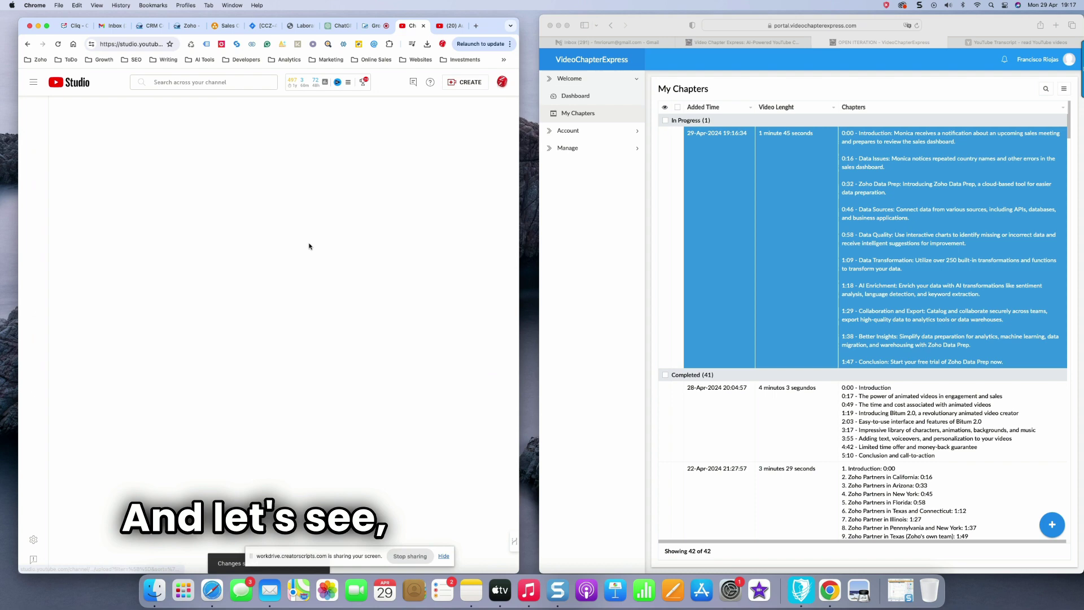
Step: Reload the video's YouTube watch page so the new chapters appear
{"action": "left_click", "coordinate": [449, 26]}
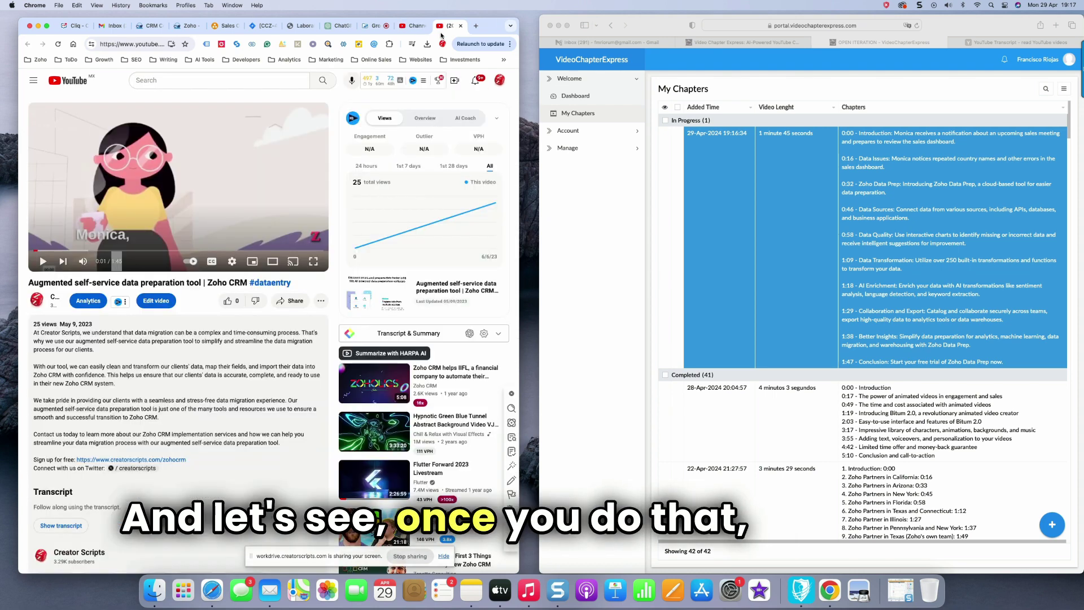
{"action": "left_click", "coordinate": [56, 45]}
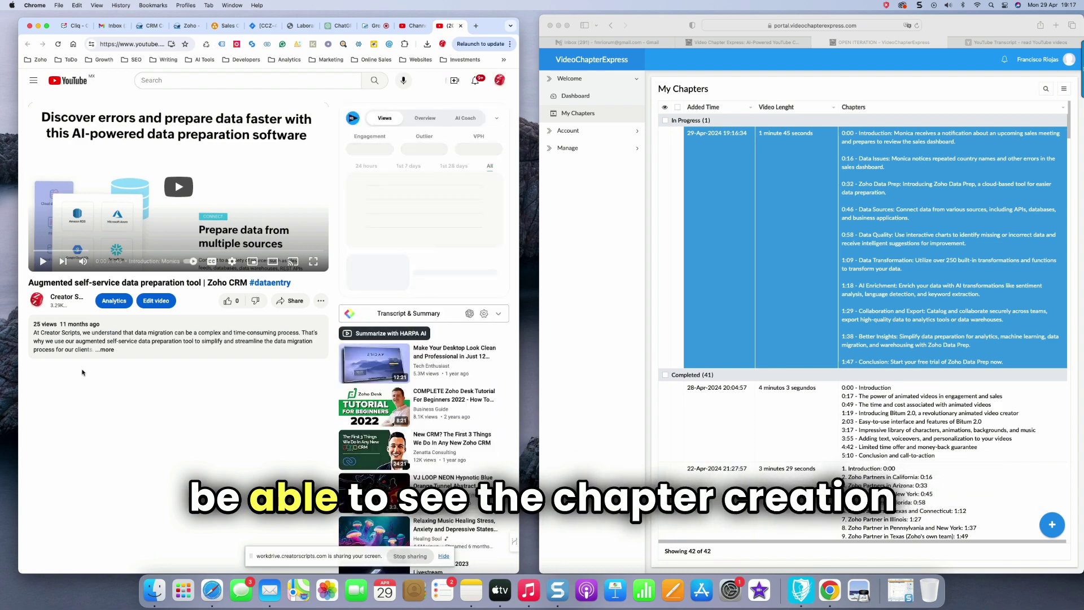
{"action": "scroll", "coordinate": [210, 458], "scroll_direction": "down", "scroll_amount": 5}
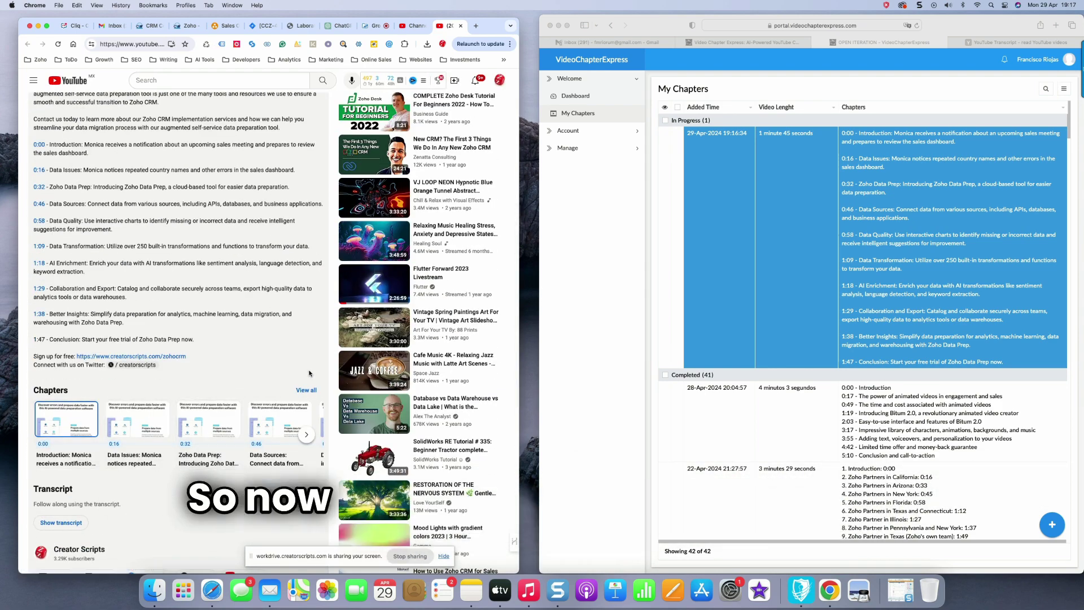
{"action": "scroll", "coordinate": [283, 413], "scroll_direction": "up", "scroll_amount": 1}
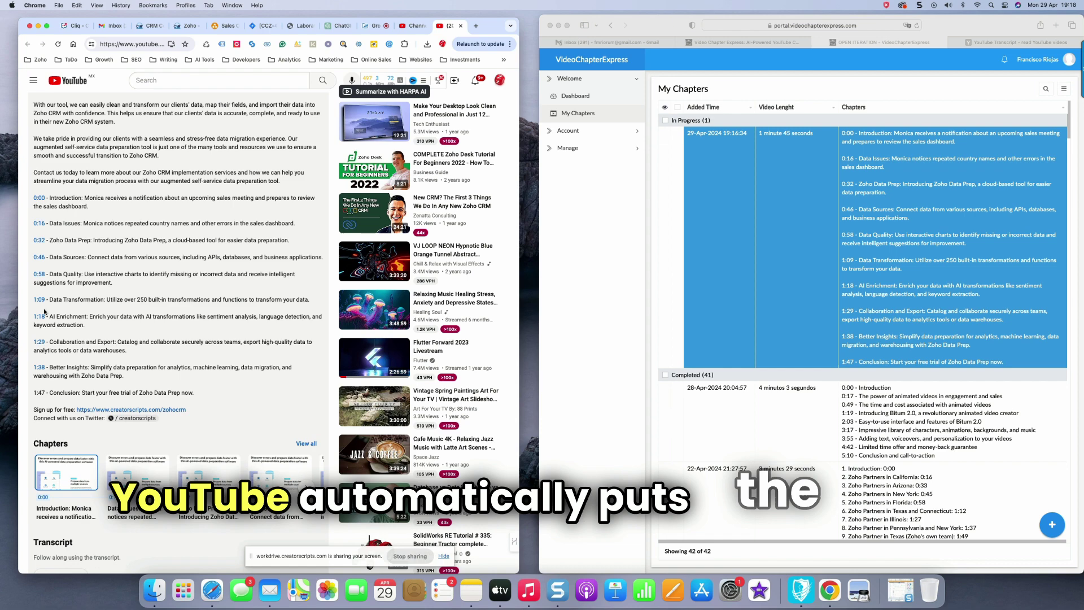
Step: Jump the video to the 0:58, 0:16 and 0:32 chapter timestamps in the description
{"action": "left_click", "coordinate": [39, 275]}
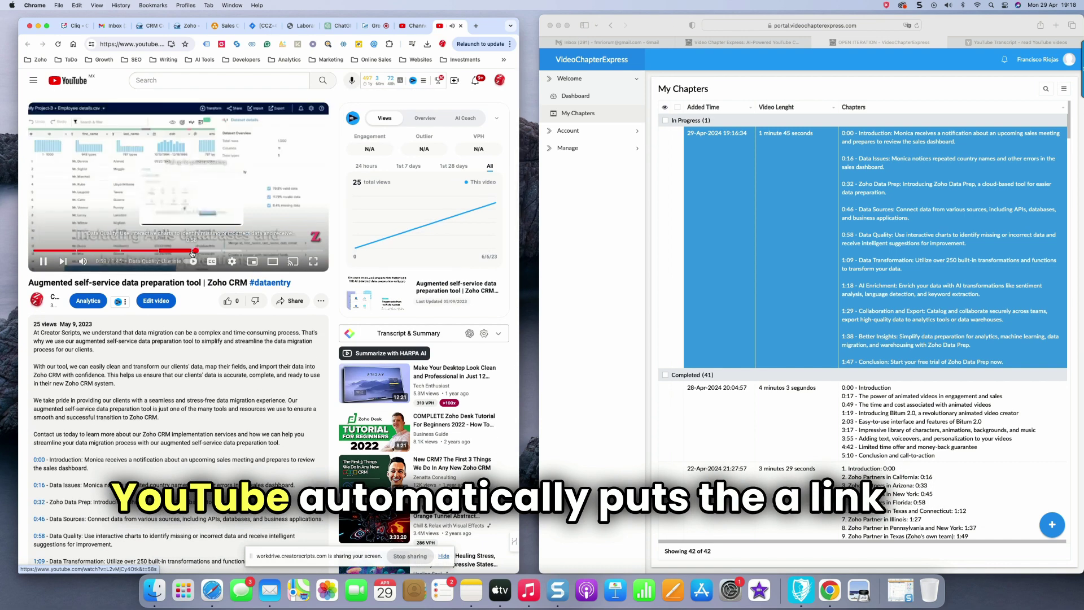
{"action": "left_click", "coordinate": [41, 485]}
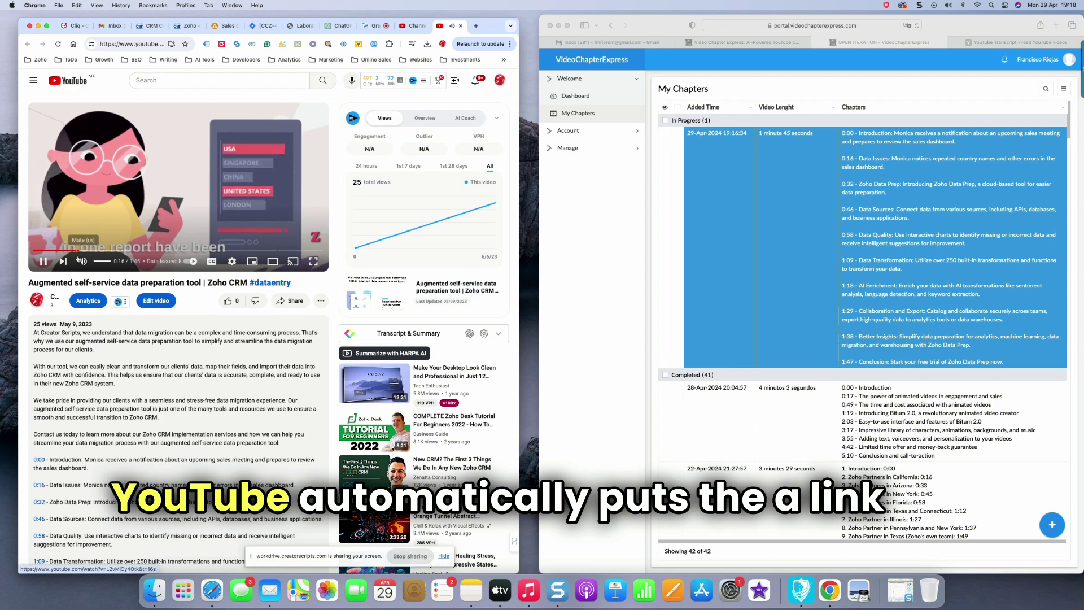
{"action": "left_click", "coordinate": [39, 502]}
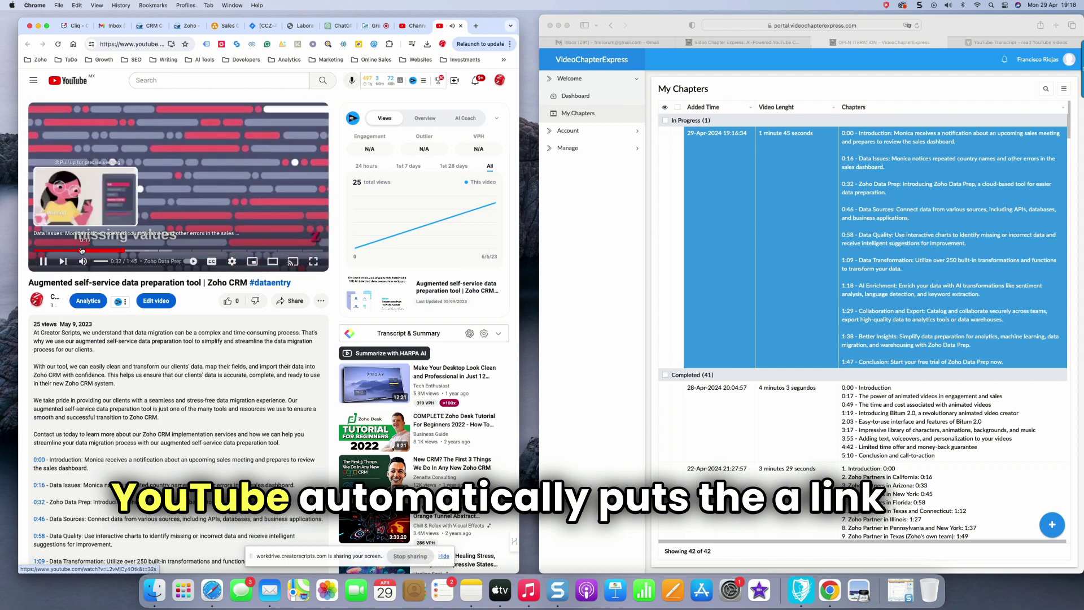
Step: Advance the Chapters carousel and open the full Chapters list beside the video
{"action": "scroll", "coordinate": [169, 429], "scroll_direction": "down", "scroll_amount": 8}
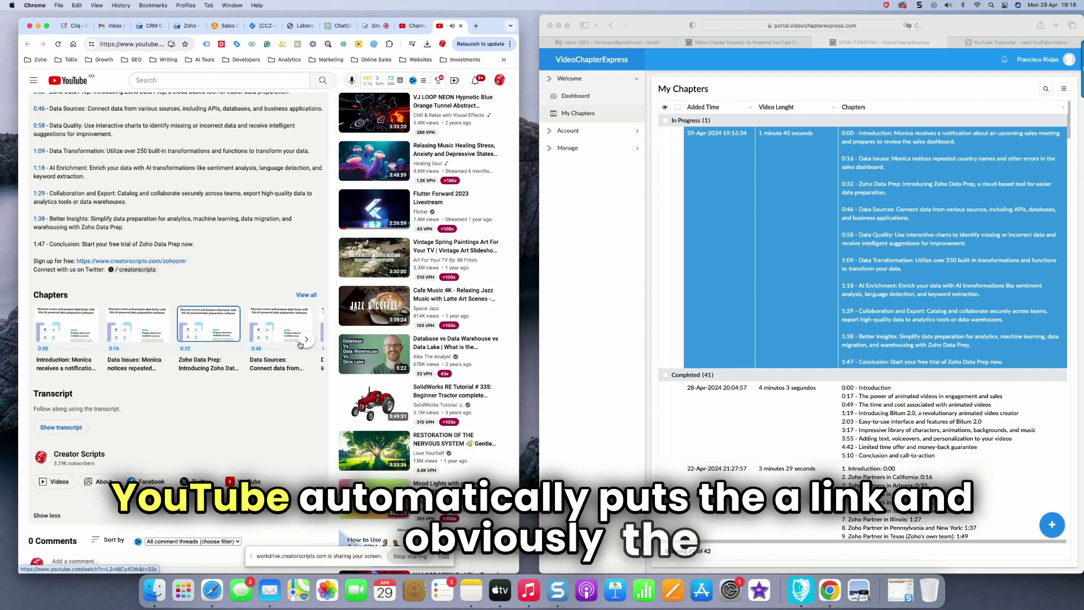
{"action": "left_click", "coordinate": [305, 340]}
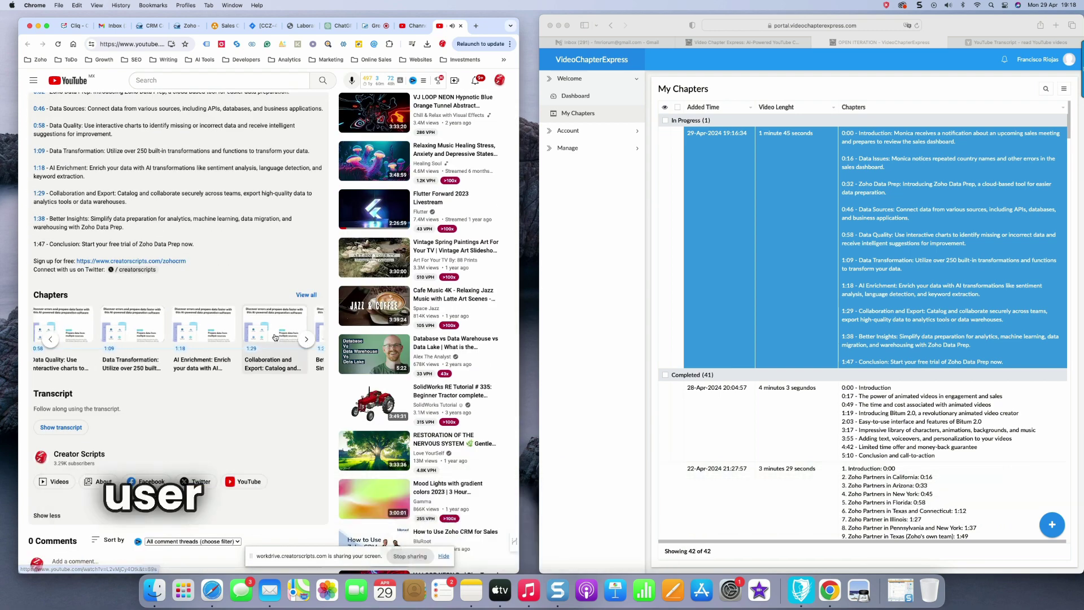
{"action": "left_click", "coordinate": [307, 295]}
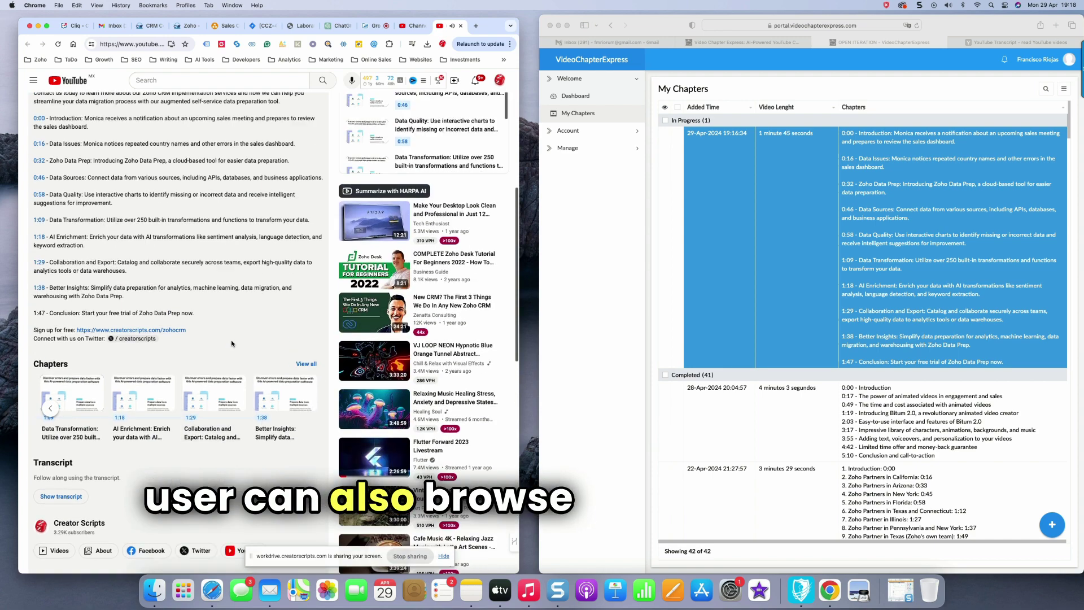
{"action": "scroll", "coordinate": [435, 211], "scroll_direction": "up", "scroll_amount": 3}
{"action": "scroll", "coordinate": [436, 211], "scroll_direction": "down", "scroll_amount": 3}
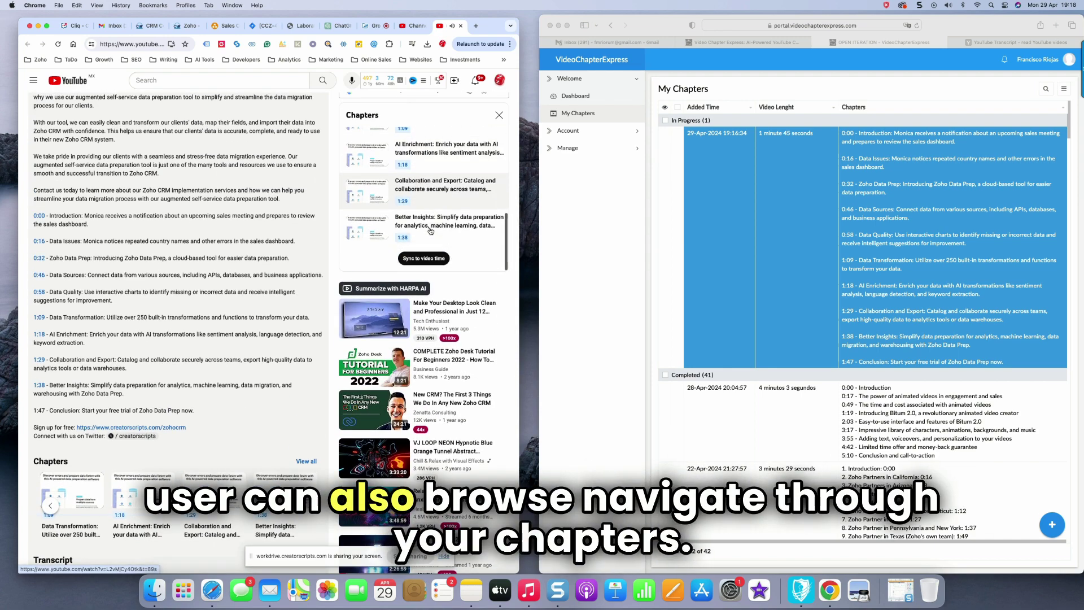
{"action": "scroll", "coordinate": [220, 338], "scroll_direction": "up", "scroll_amount": 3}
{"action": "scroll", "coordinate": [220, 337], "scroll_direction": "up", "scroll_amount": 2}
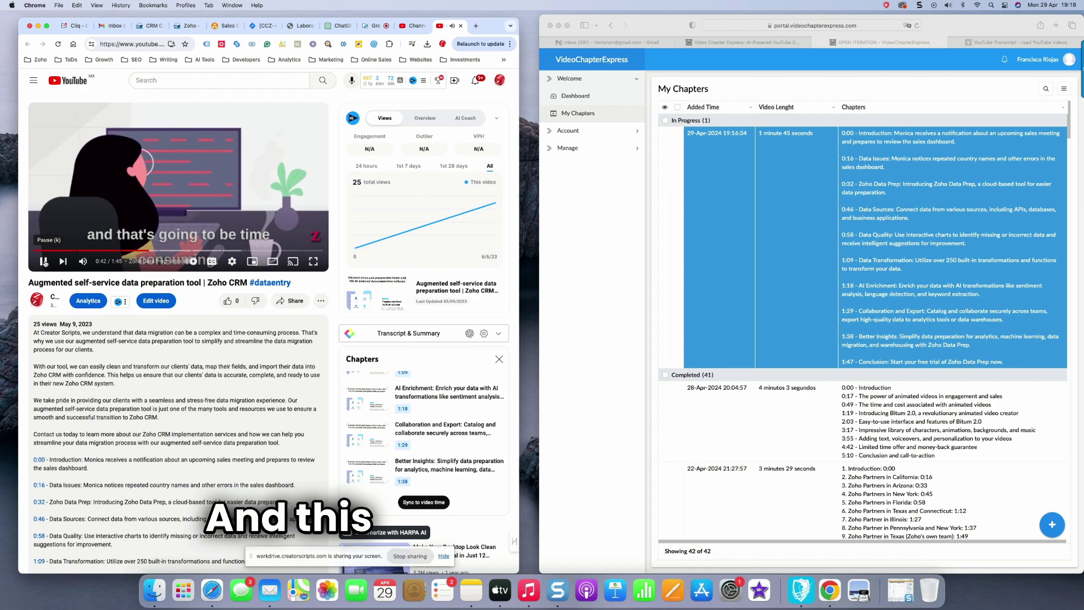
{"action": "scroll", "coordinate": [299, 464], "scroll_direction": "down", "scroll_amount": 10}
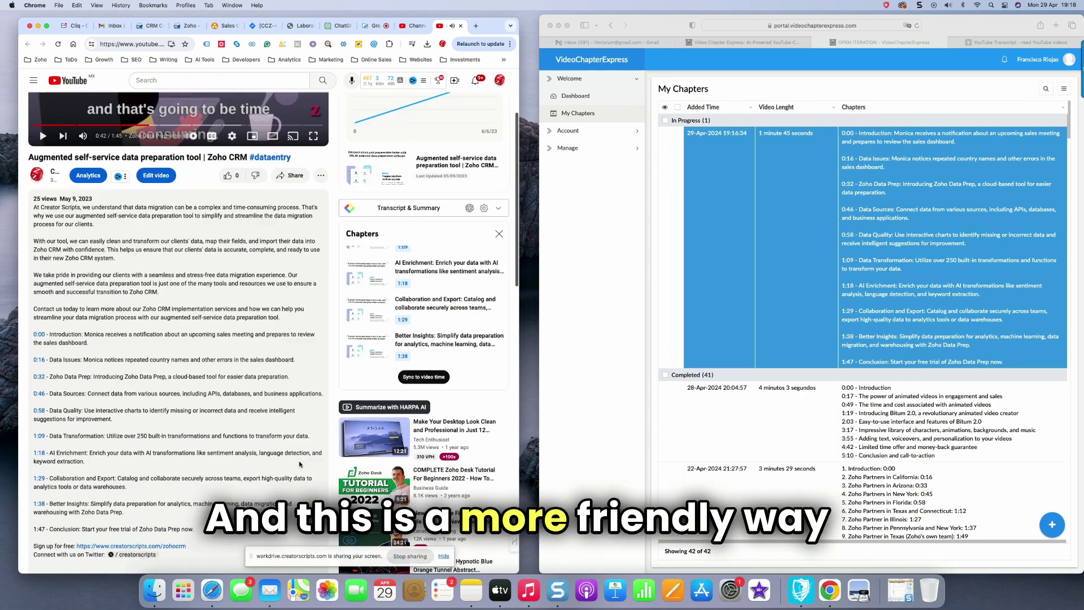
{"action": "scroll", "coordinate": [300, 464], "scroll_direction": "up", "scroll_amount": 7}
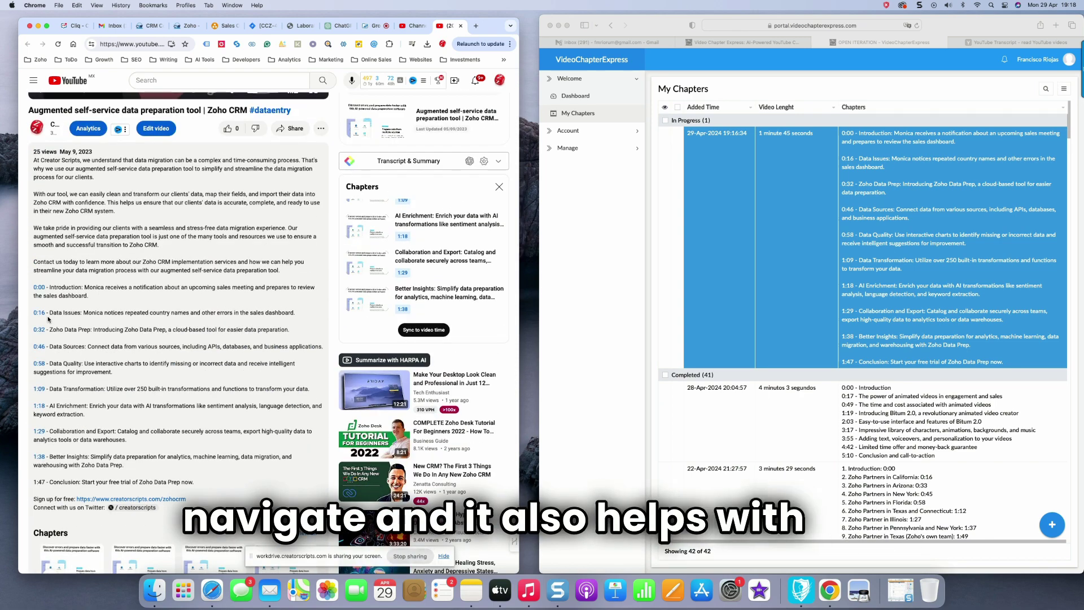
Step: Highlight the 0:58, 1:18 and 1:38 chapter lines in the Chapters list
{"action": "left_click_drag", "start_coordinate": [50, 363], "coordinate": [125, 363]}
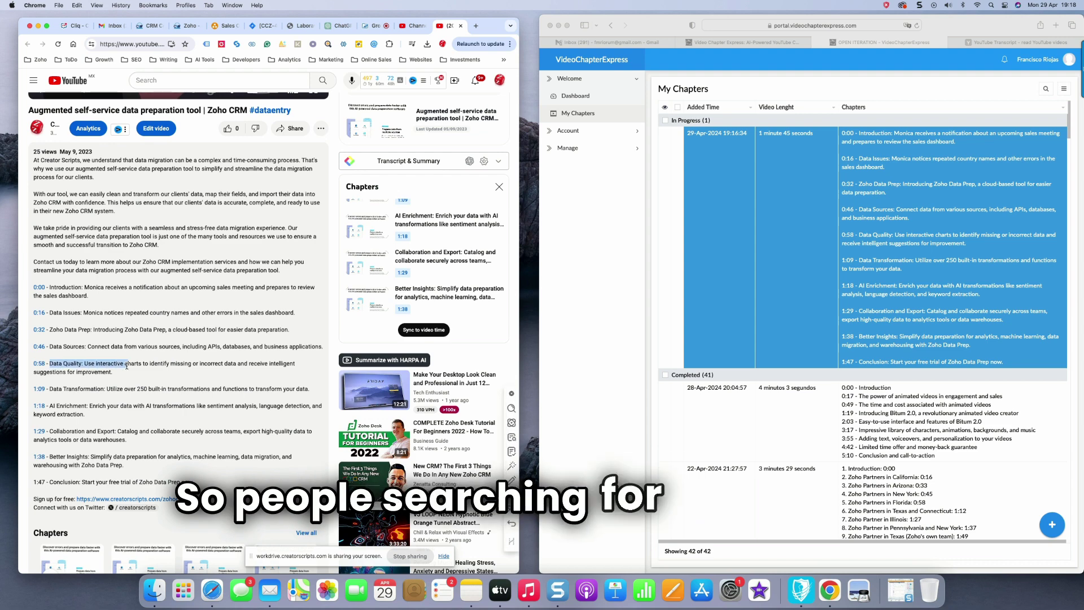
{"action": "left_click_drag", "start_coordinate": [69, 390], "coordinate": [152, 405]}
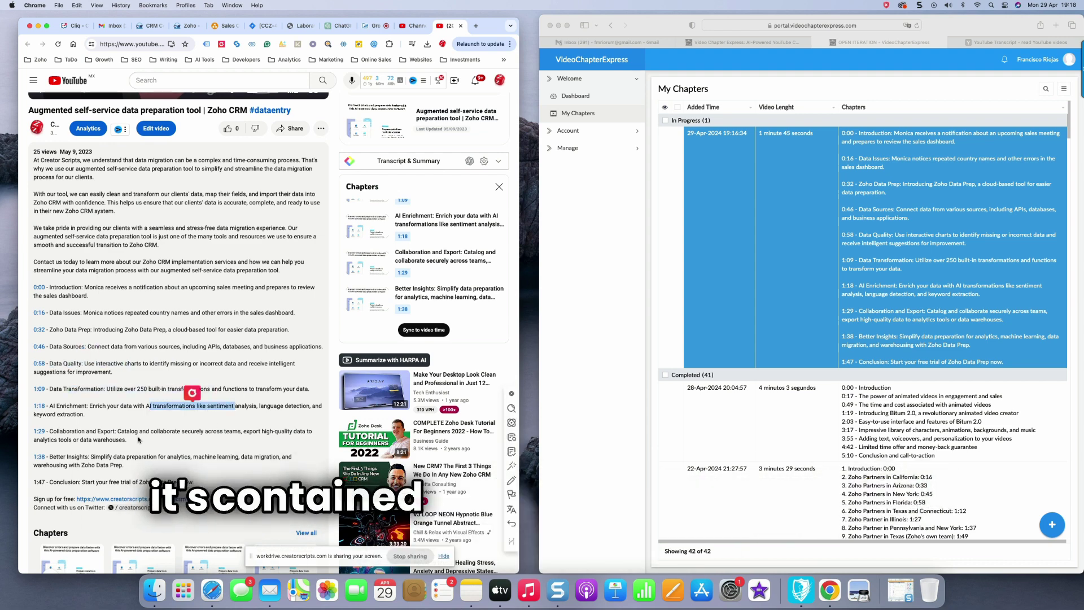
{"action": "left_click_drag", "start_coordinate": [82, 456], "coordinate": [191, 456]}
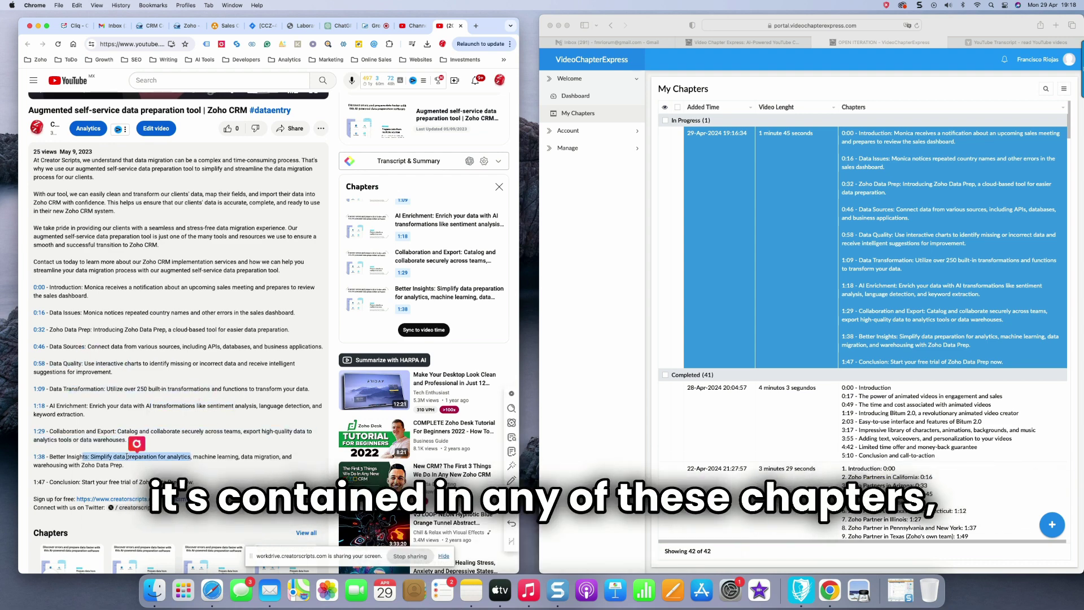
{"action": "scroll", "coordinate": [195, 379], "scroll_direction": "up", "scroll_amount": 3}
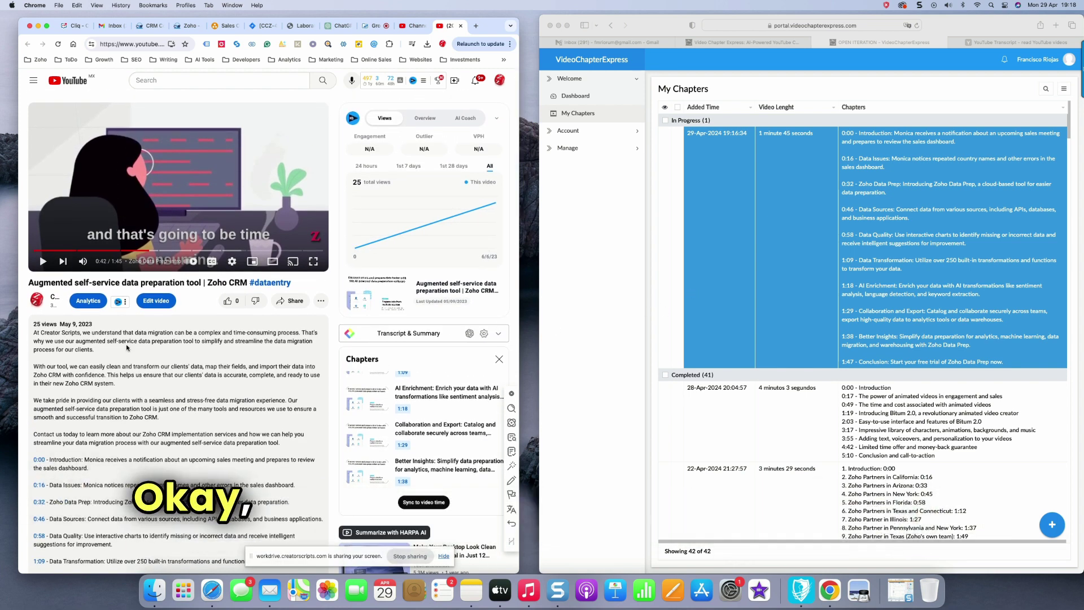
Step: From the Video Chapter Express landing page, launch the Free YouTube Chapter Creation Test
{"action": "left_click", "coordinate": [635, 121]}
{"action": "left_click", "coordinate": [576, 96]}
{"action": "left_click", "coordinate": [794, 40]}
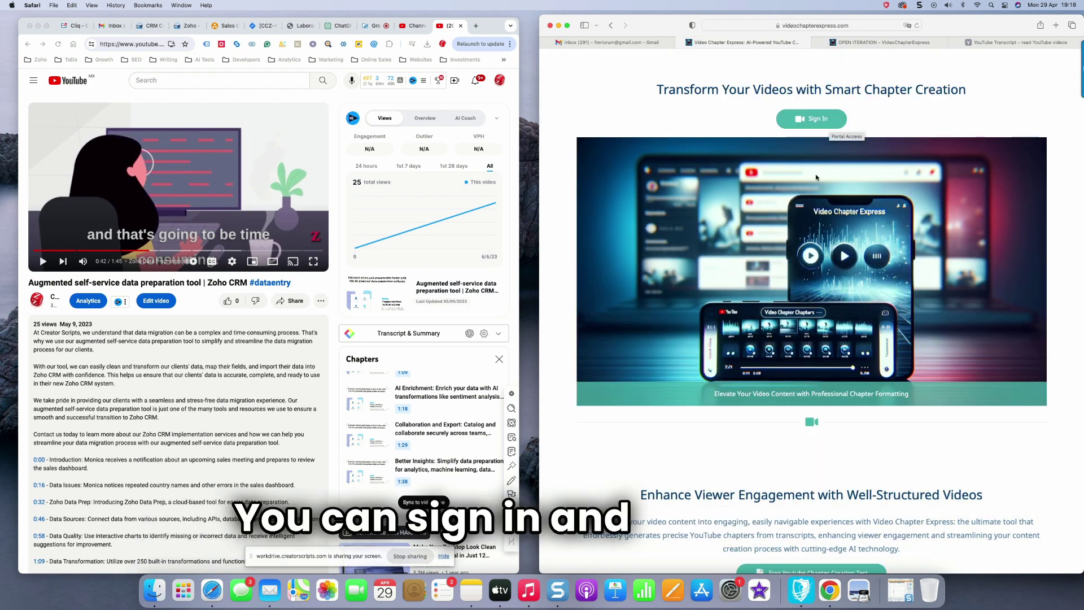
{"action": "scroll", "coordinate": [757, 294], "scroll_direction": "down", "scroll_amount": 3}
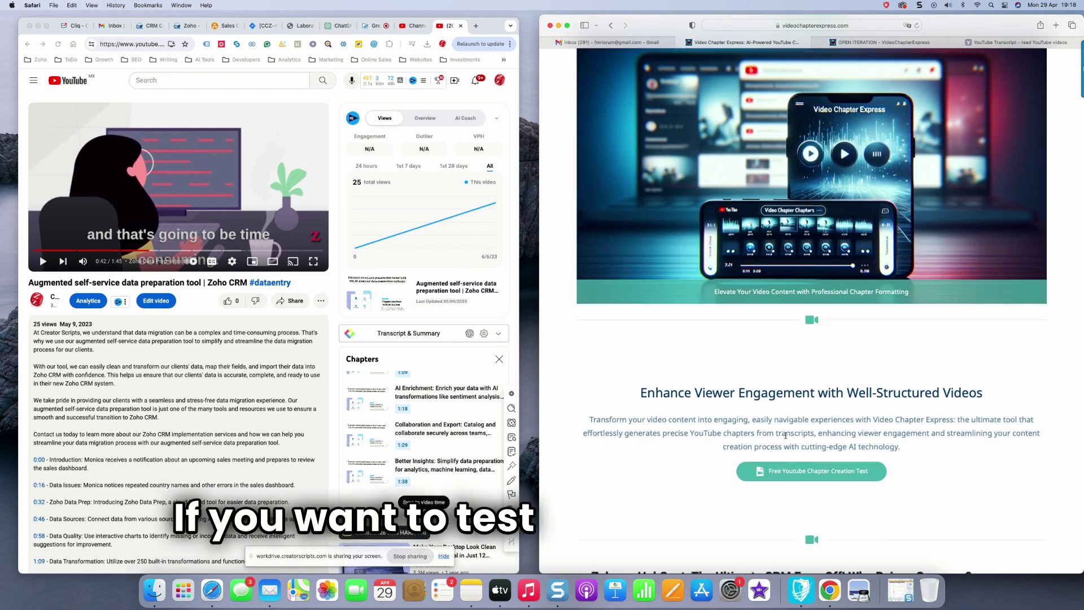
{"action": "left_click", "coordinate": [815, 472]}
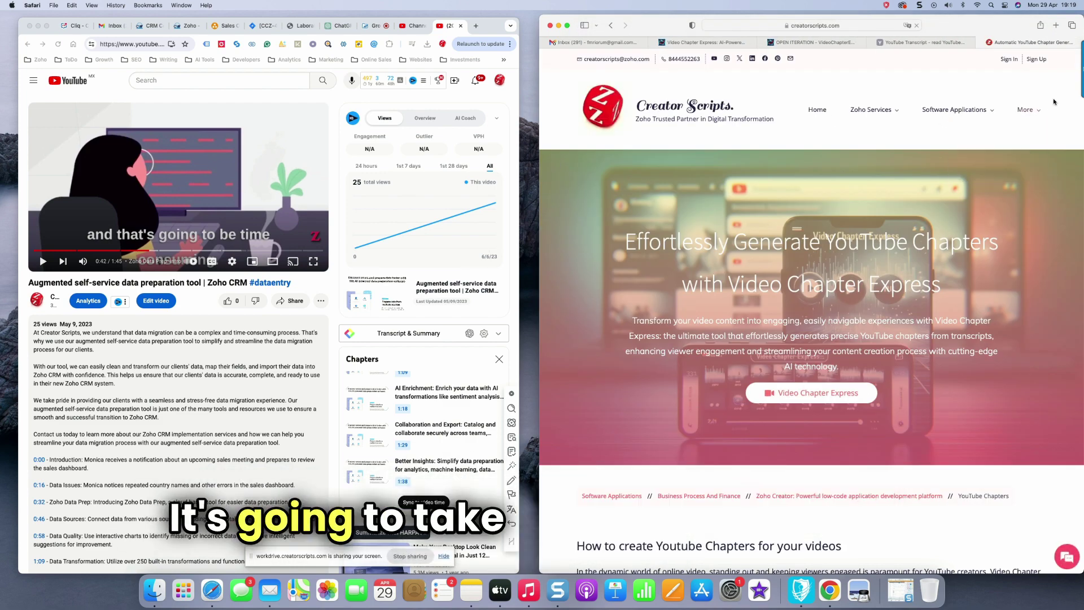
Step: Review the Creator Scripts YouTube Chapters Generator form and its steps
{"action": "scroll", "coordinate": [725, 332], "scroll_direction": "down", "scroll_amount": 15}
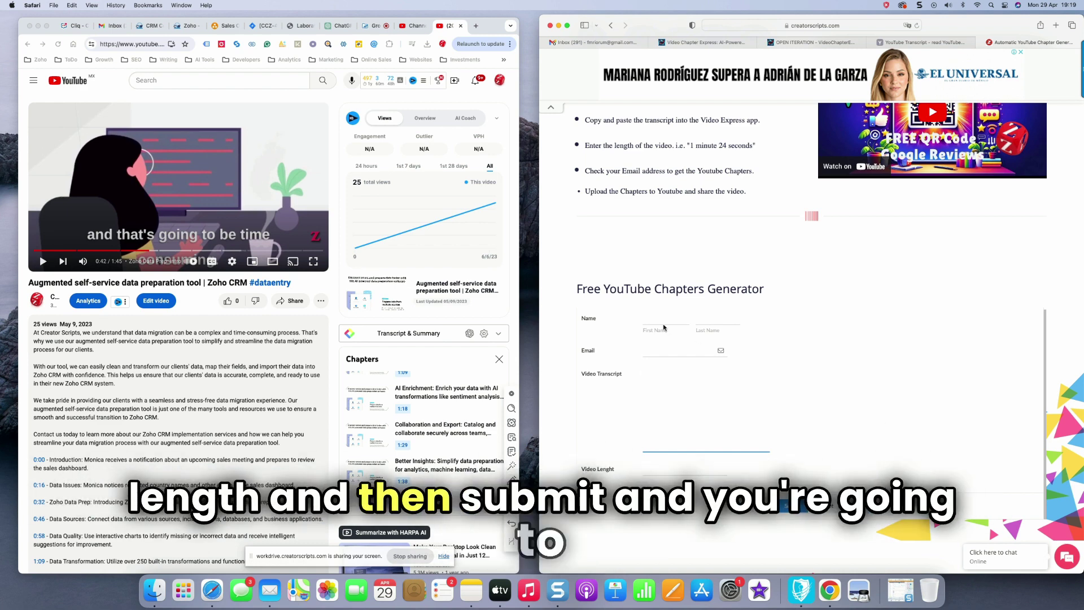
{"action": "scroll", "coordinate": [793, 512], "scroll_direction": "up", "scroll_amount": 4}
{"action": "scroll", "coordinate": [621, 507], "scroll_direction": "up", "scroll_amount": 1}
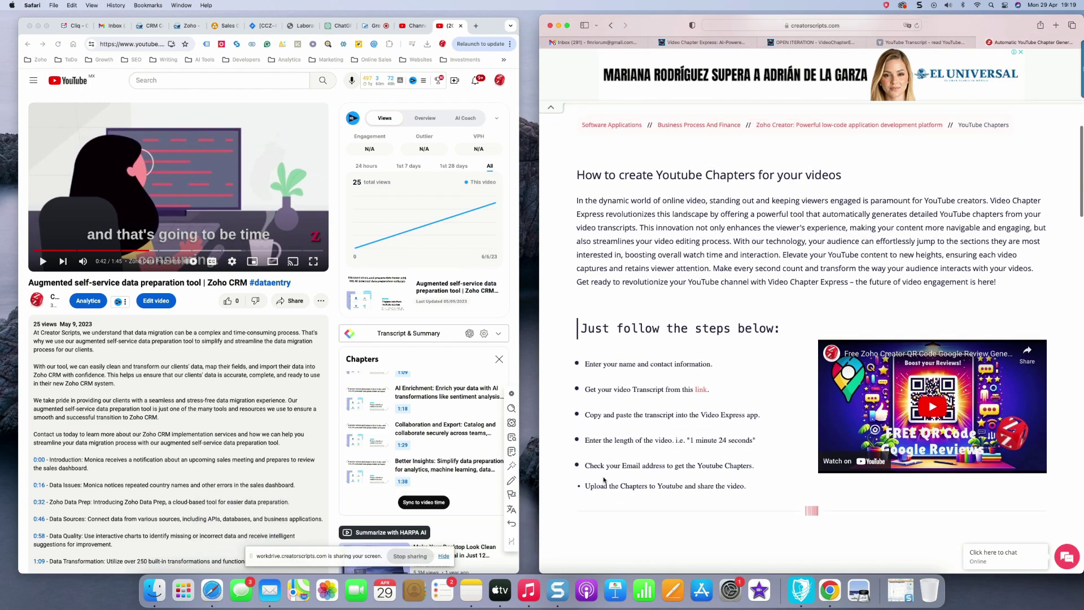
{"action": "scroll", "coordinate": [620, 507], "scroll_direction": "down", "scroll_amount": 8}
{"action": "scroll", "coordinate": [620, 507], "scroll_direction": "up", "scroll_amount": 6}
Step: Return to the videochapterexpress.com landing page tab
{"action": "left_click", "coordinate": [703, 43]}
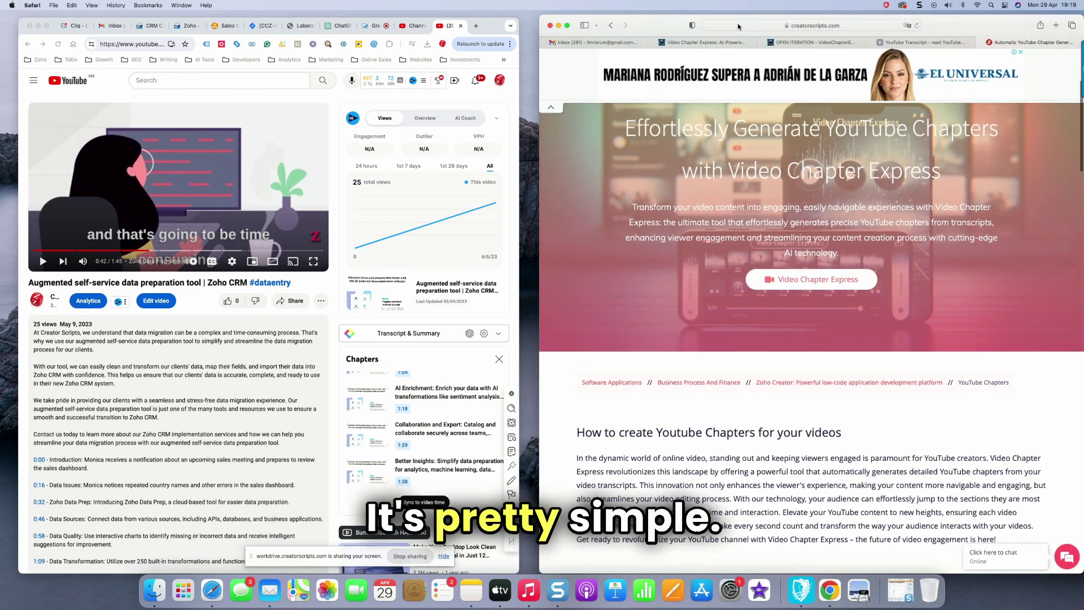
{"action": "left_click", "coordinate": [813, 43]}
{"action": "scroll", "coordinate": [669, 113], "scroll_direction": "up", "scroll_amount": 3}
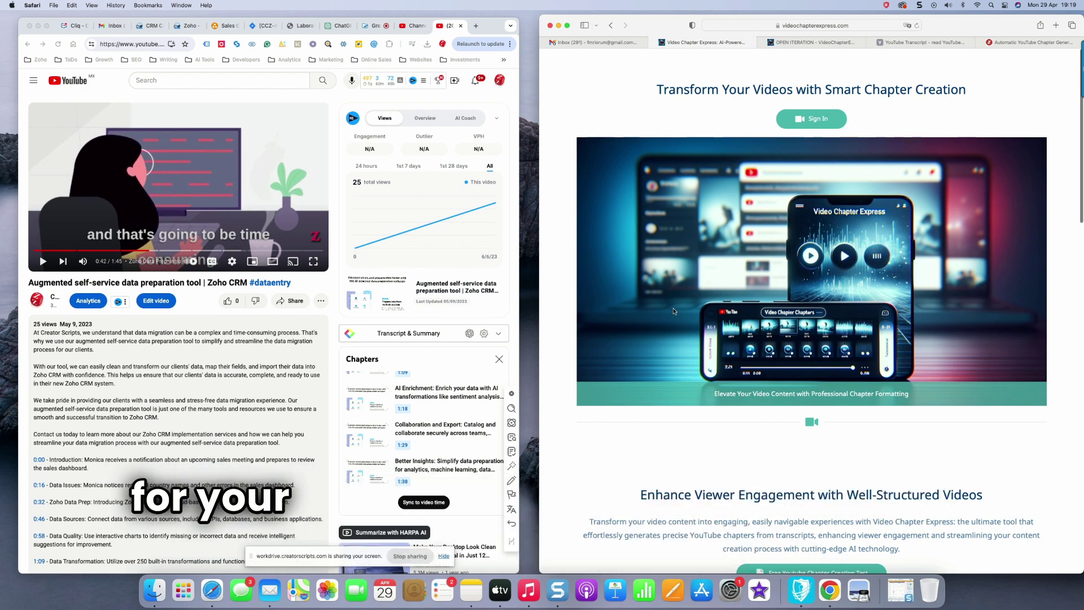
{"action": "scroll", "coordinate": [632, 401], "scroll_direction": "down", "scroll_amount": 3}
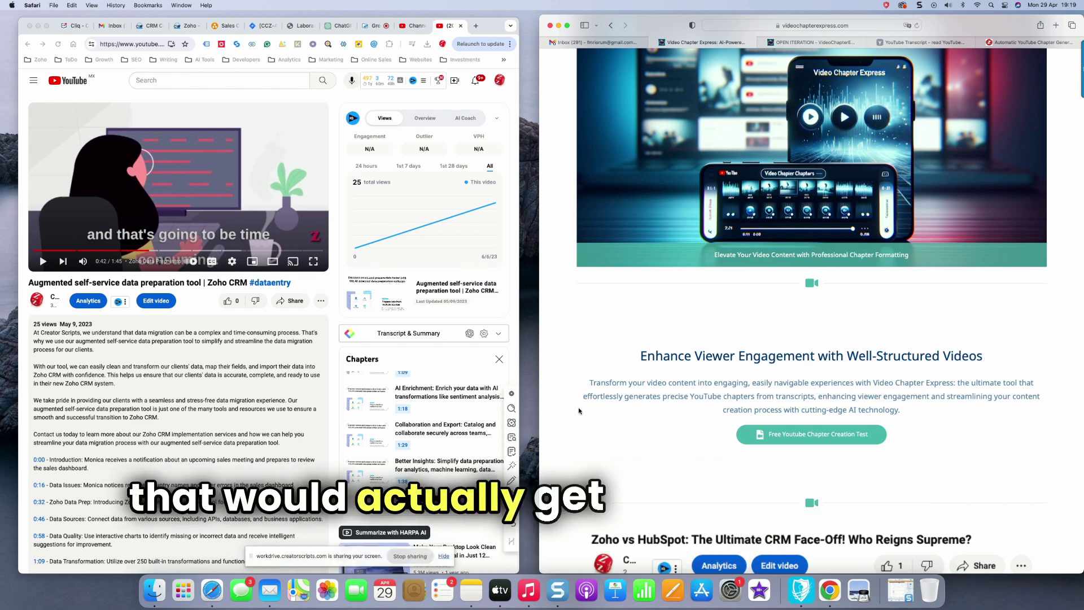
{"action": "scroll", "coordinate": [579, 410], "scroll_direction": "down", "scroll_amount": 6}
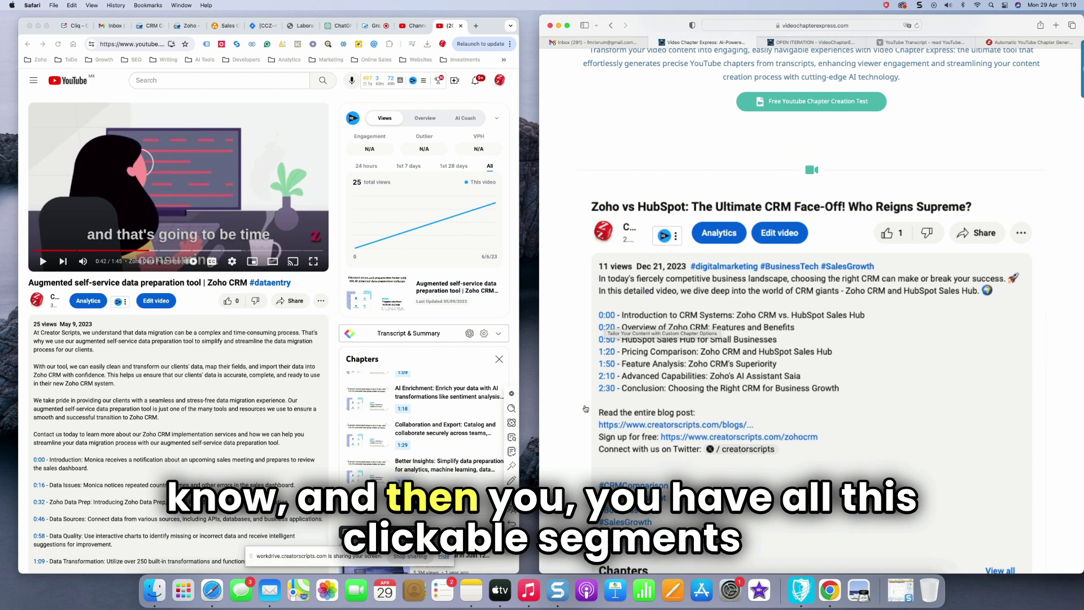
{"action": "scroll", "coordinate": [586, 409], "scroll_direction": "down", "scroll_amount": 4}
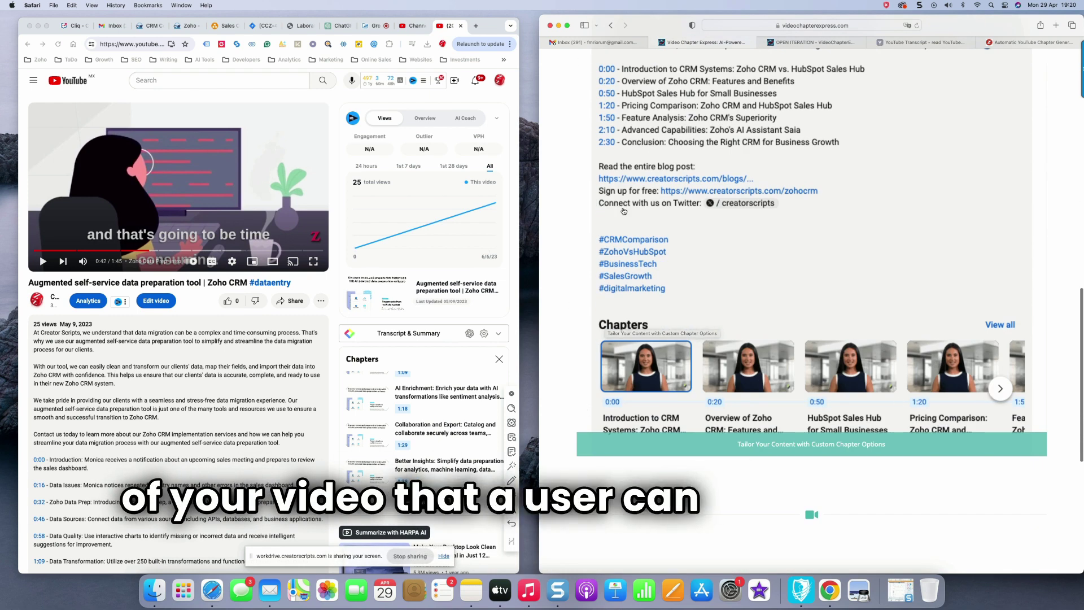
{"action": "scroll", "coordinate": [587, 365], "scroll_direction": "down", "scroll_amount": 3}
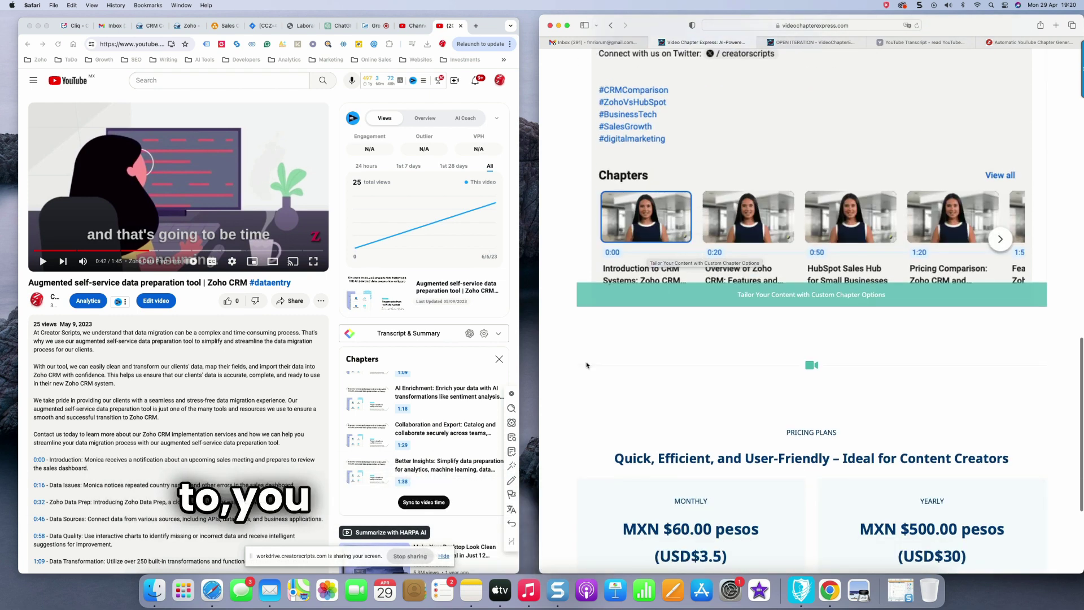
{"action": "scroll", "coordinate": [587, 365], "scroll_direction": "up", "scroll_amount": 1}
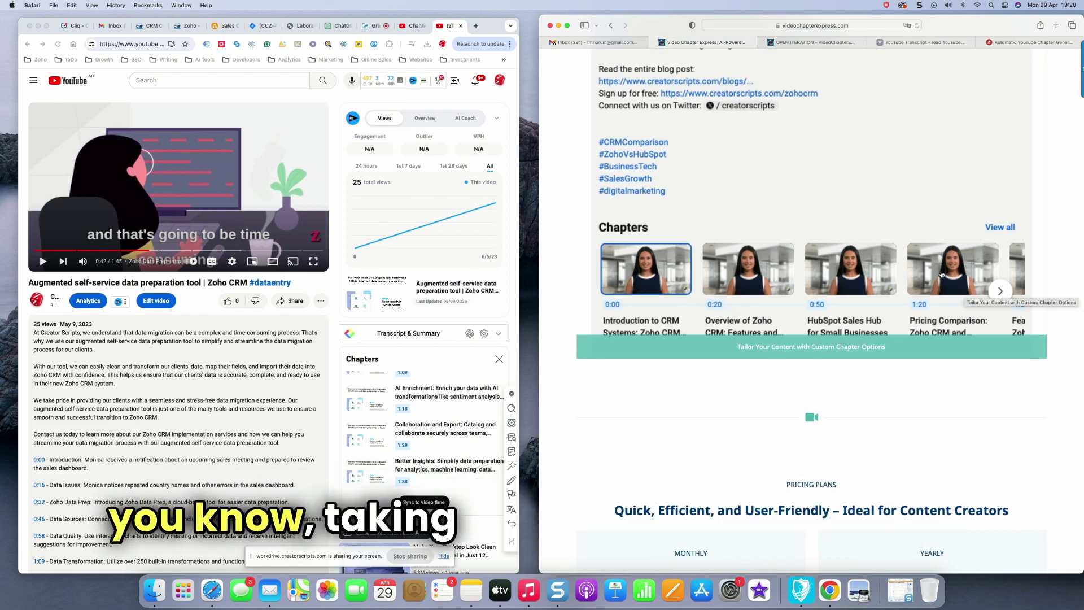
{"action": "scroll", "coordinate": [556, 324], "scroll_direction": "down", "scroll_amount": 5}
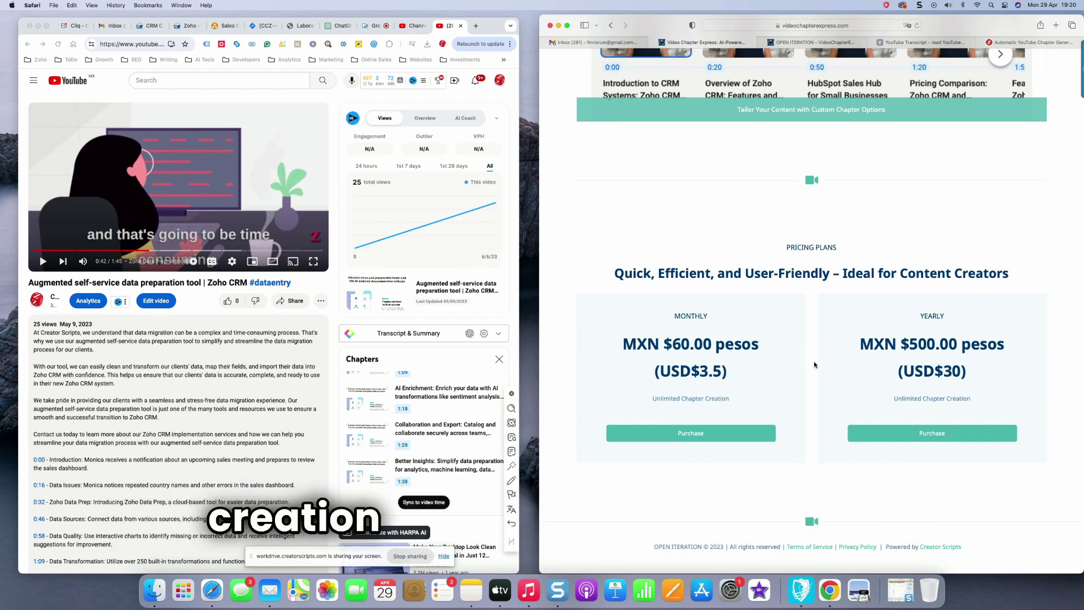
{"action": "scroll", "coordinate": [815, 360], "scroll_direction": "up", "scroll_amount": 15}
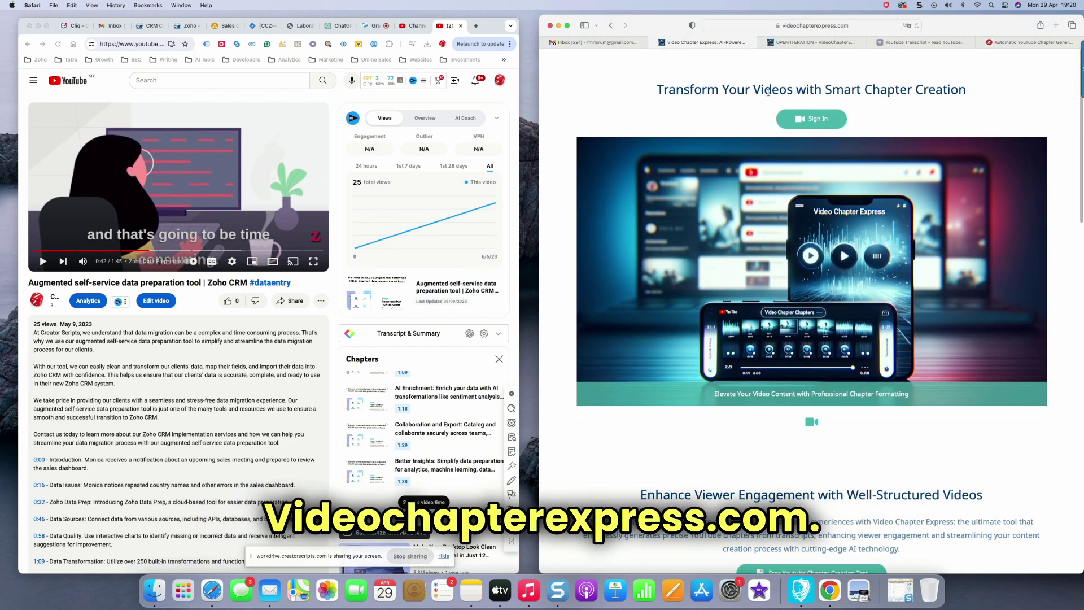
{"action": "scroll", "coordinate": [769, 92], "scroll_direction": "down", "scroll_amount": 15}
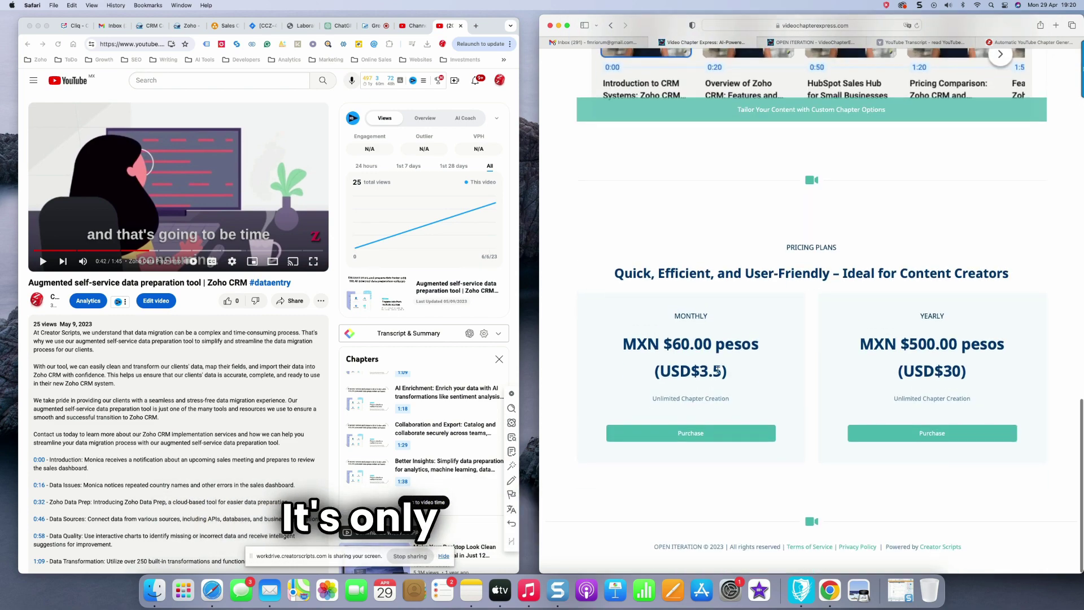
{"action": "scroll", "coordinate": [691, 327], "scroll_direction": "up", "scroll_amount": 12}
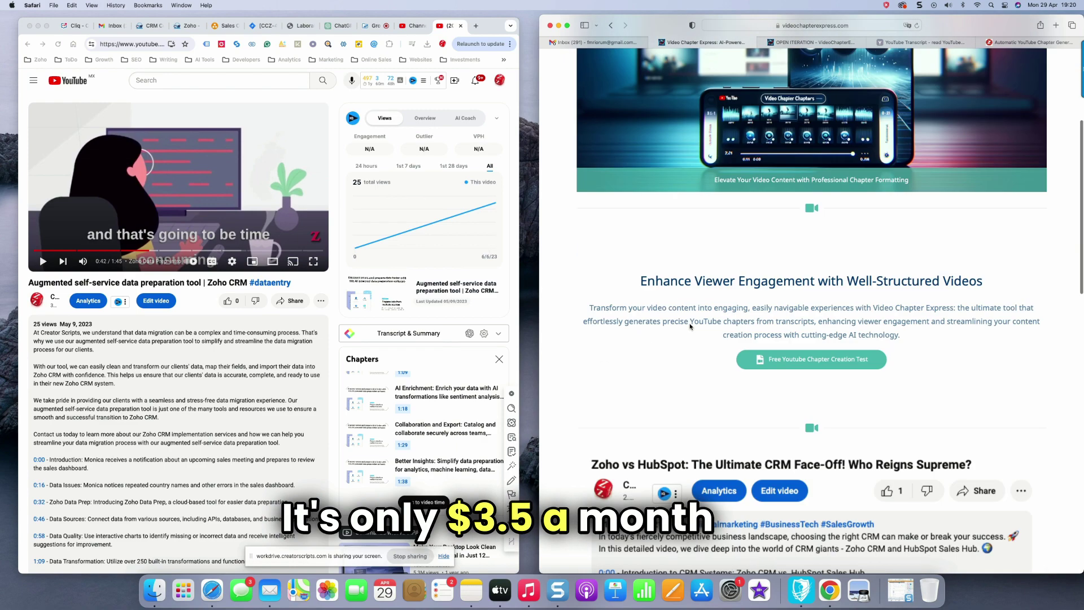
{"action": "scroll", "coordinate": [638, 400], "scroll_direction": "down", "scroll_amount": 3}
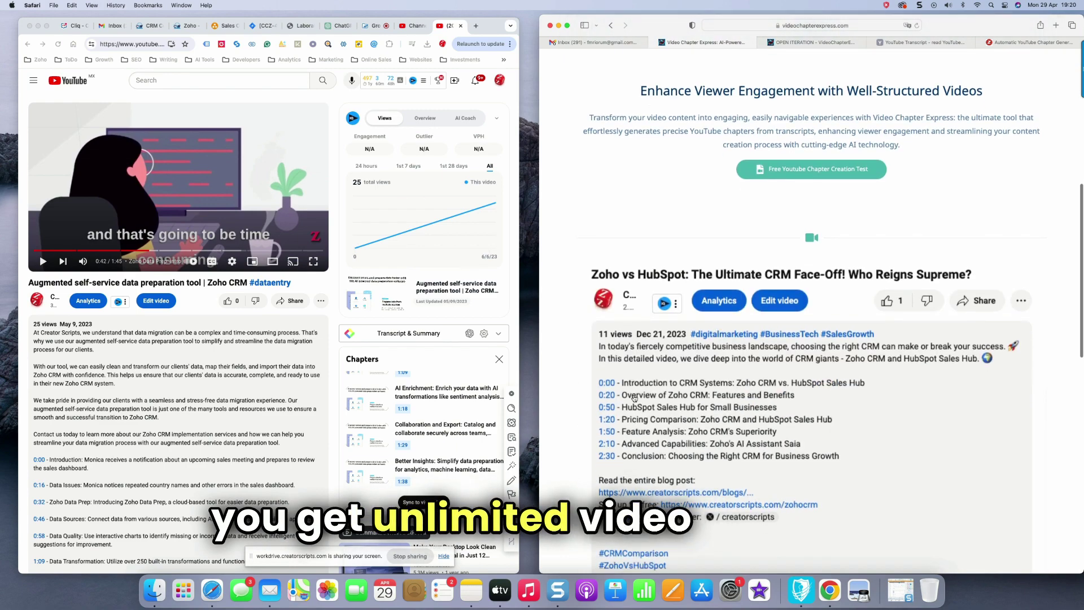
{"action": "scroll", "coordinate": [644, 397], "scroll_direction": "up", "scroll_amount": 3}
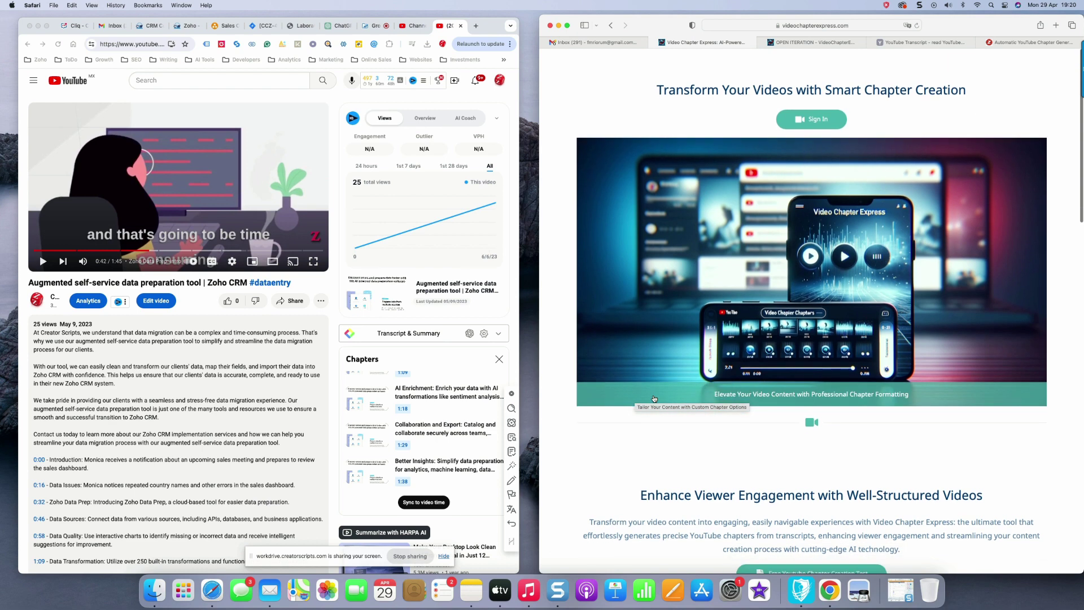